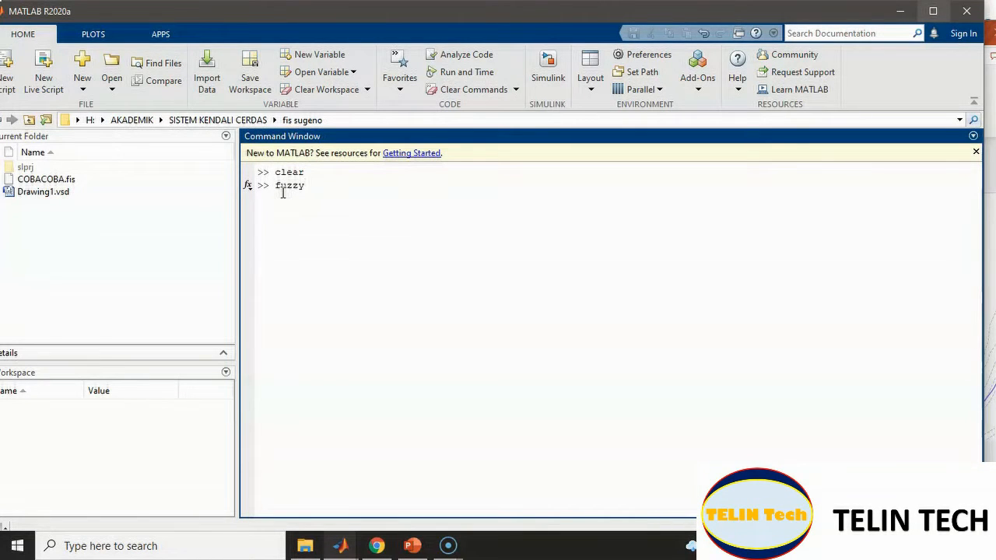
# Run the fuzzy command to launch the Fuzzy Logic Designer and create a new Sugeno FIS
pyautogui.press('Return')
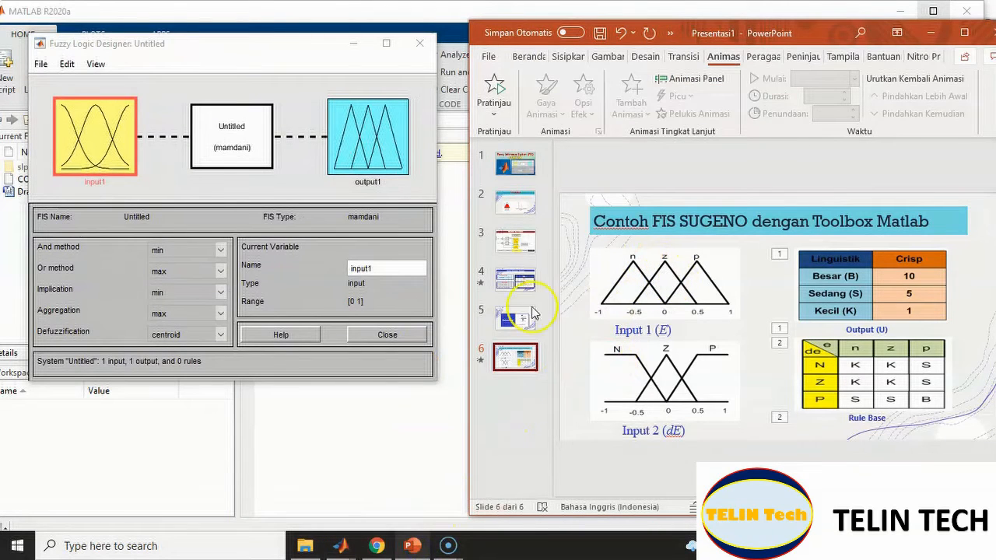
pyautogui.click(40, 65)
pyautogui.moveTo(74, 83)
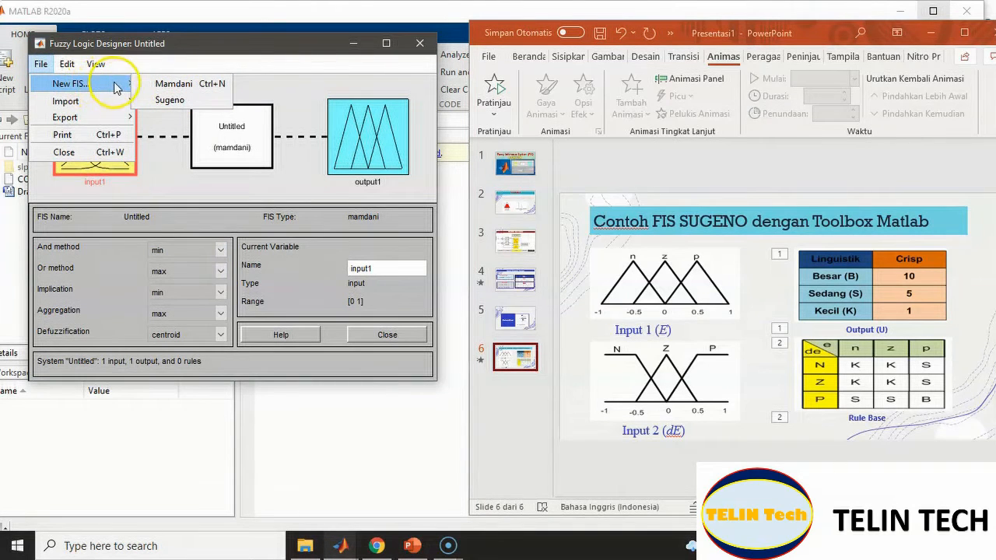
pyautogui.click(171, 100)
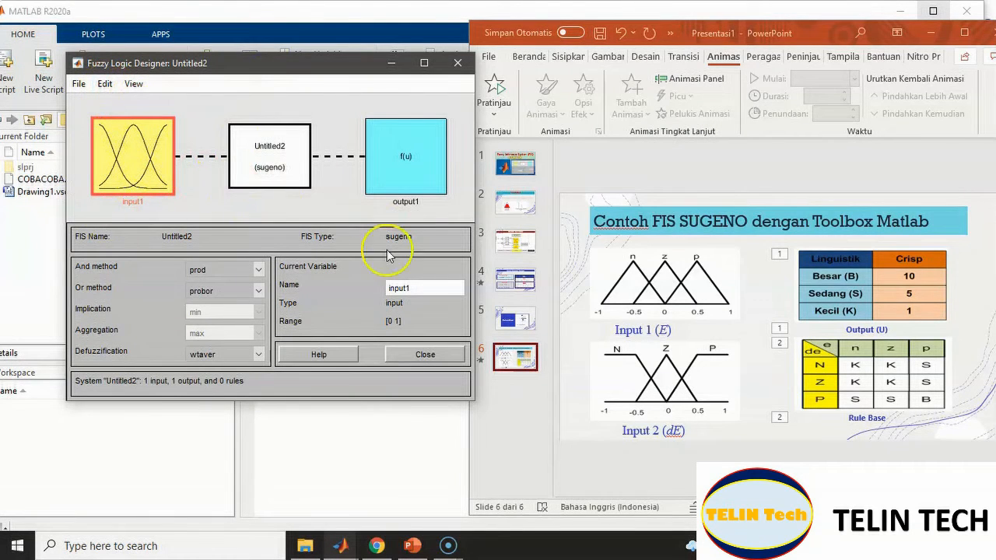
# Rename the first input variable of the Sugeno system as E
pyautogui.doubleClick(387, 290)
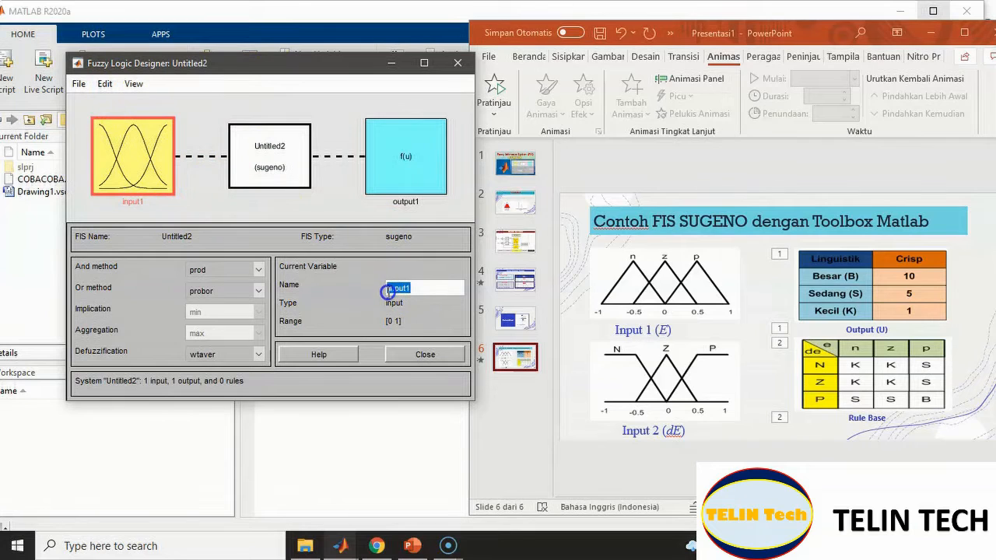
pyautogui.write('E')
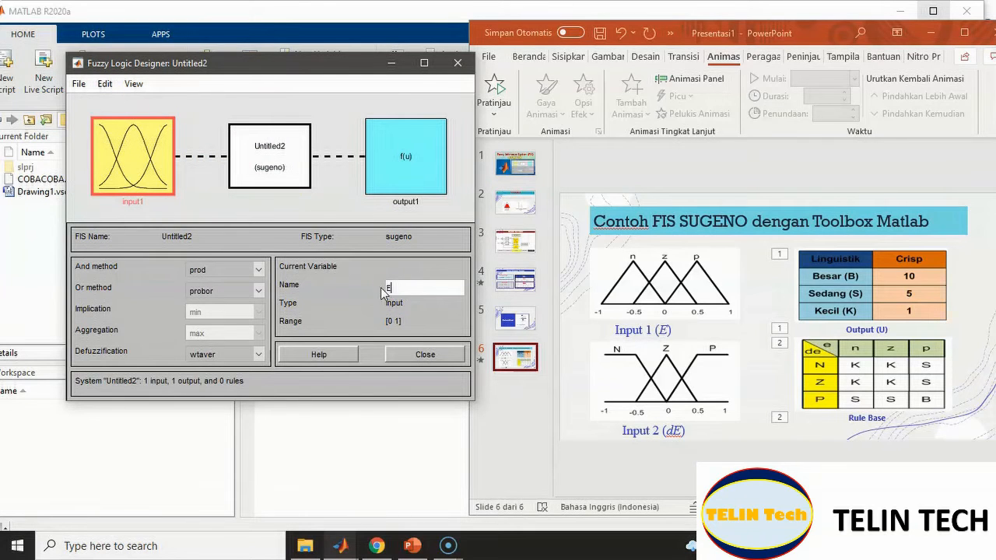
pyautogui.click(337, 288)
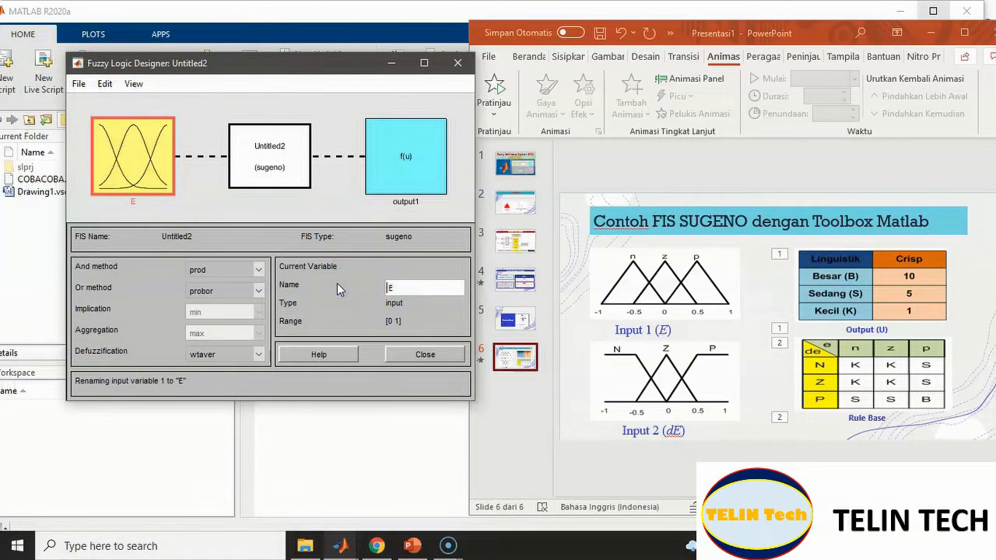
# Add a second input variable to the system and name it DE
pyautogui.click(104, 83)
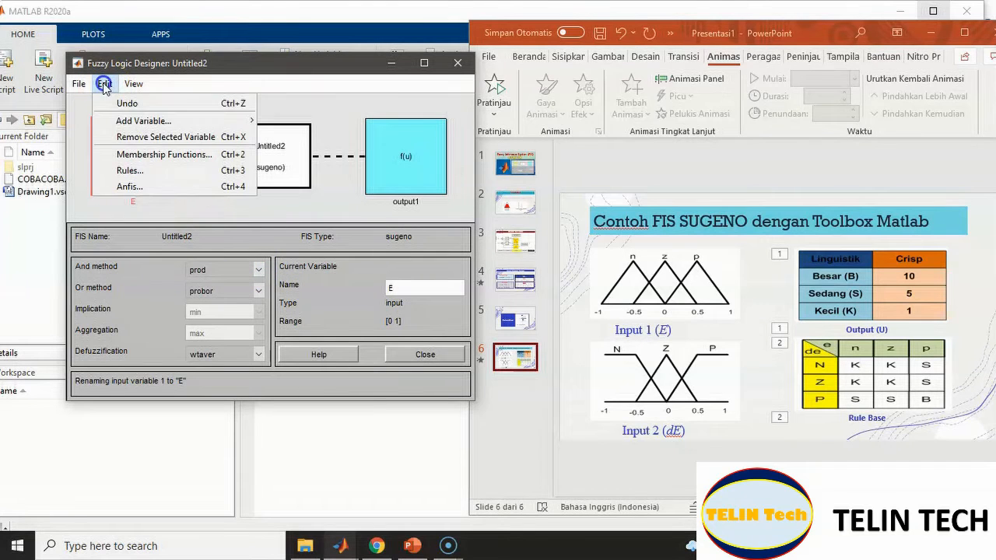
pyautogui.moveTo(249, 121)
pyautogui.click(284, 117)
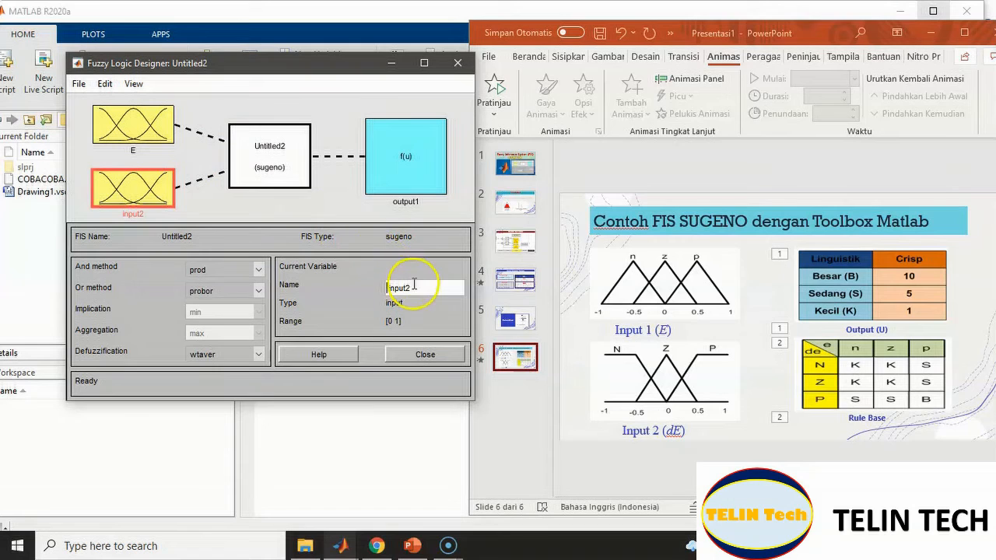
pyautogui.moveTo(415, 288); pyautogui.dragTo(386, 289)
pyautogui.write('D')
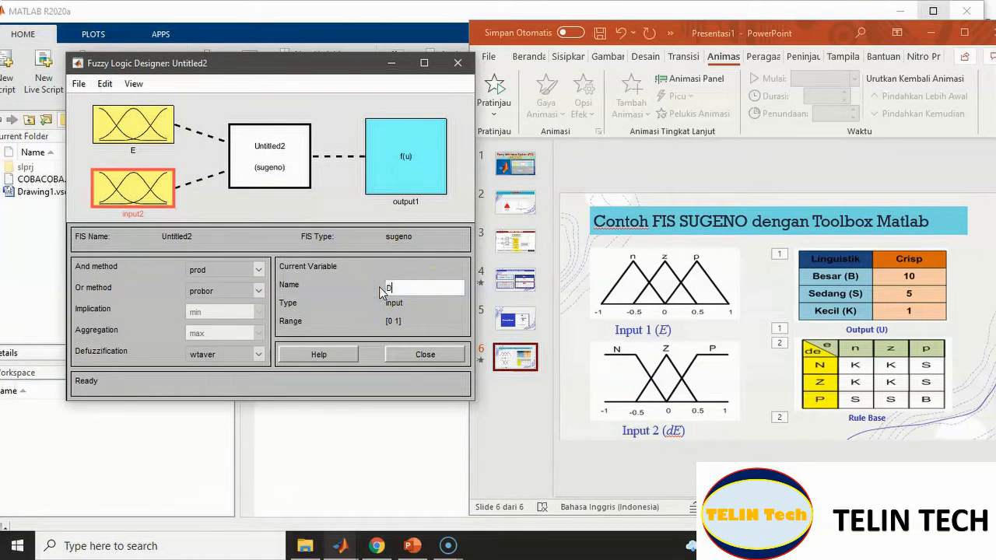
pyautogui.write('E')
pyautogui.press('Return')
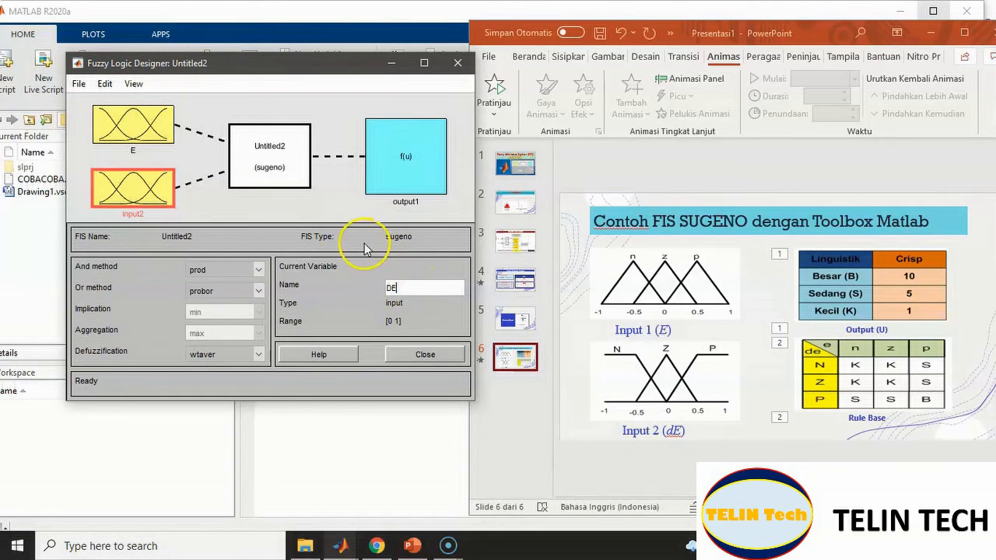
# Rename the output variable of the Sugeno system as U
pyautogui.click(397, 159)
pyautogui.click(420, 282)
pyautogui.moveTo(420, 284); pyautogui.dragTo(385, 289)
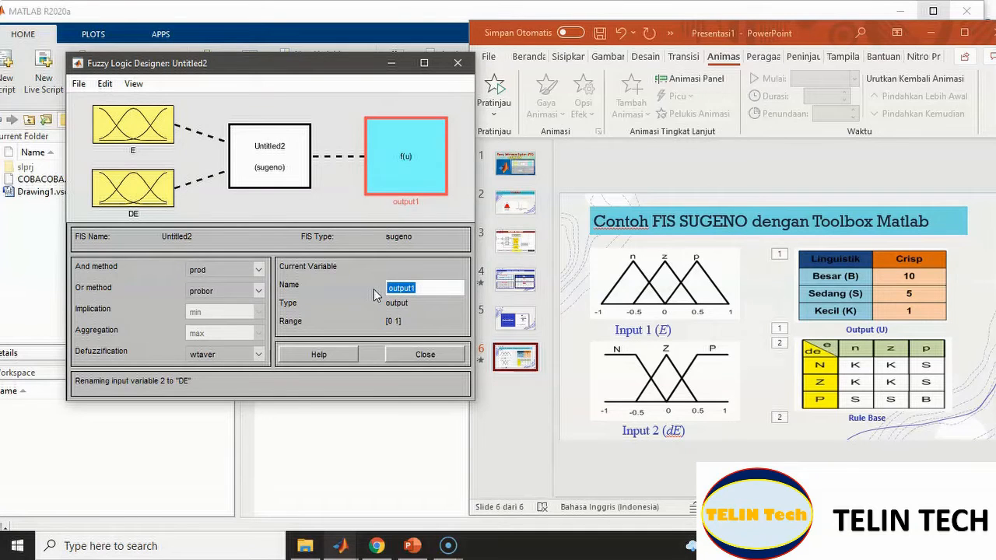
pyautogui.write('U')
pyautogui.press('Return')
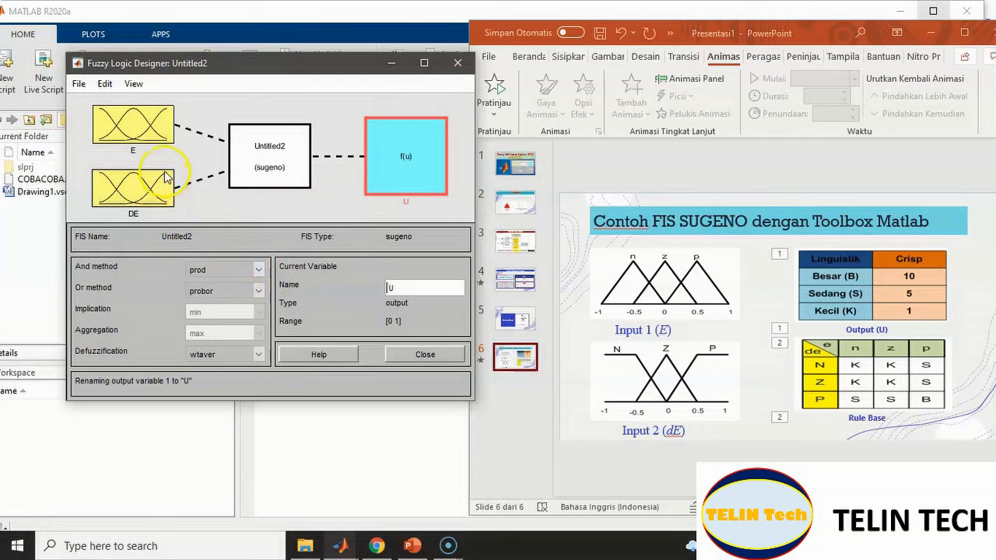
# Open the Membership Function Editor for input E and set the variable's range to [-1 1]
pyautogui.click(134, 140)
pyautogui.doubleClick(133, 140)
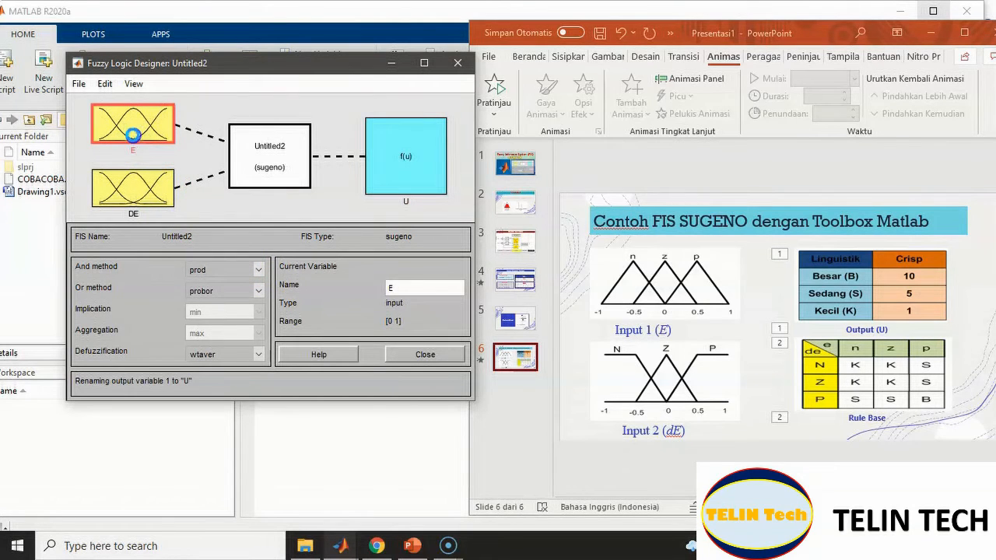
pyautogui.click(388, 315)
pyautogui.doubleClick(385, 315)
pyautogui.write('-1')
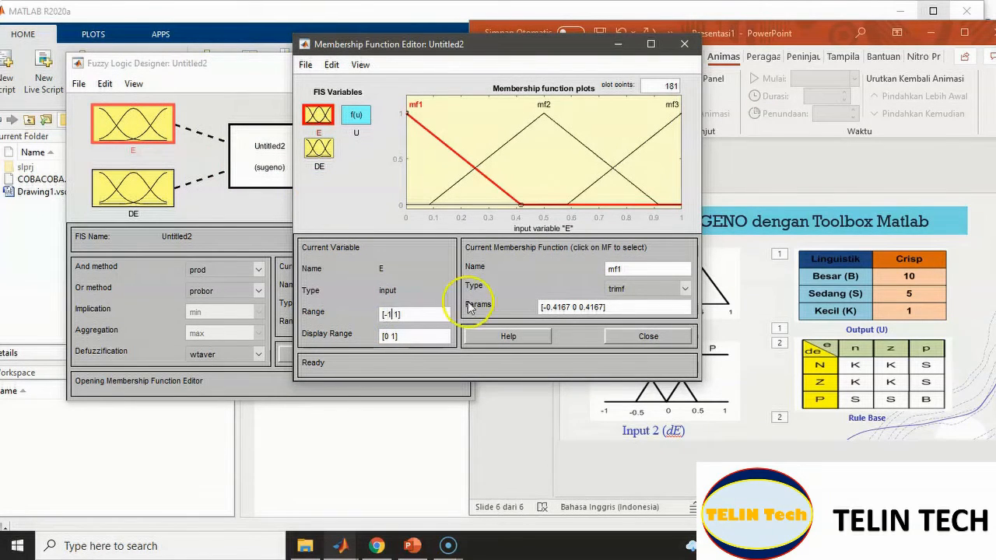
pyautogui.click(521, 277)
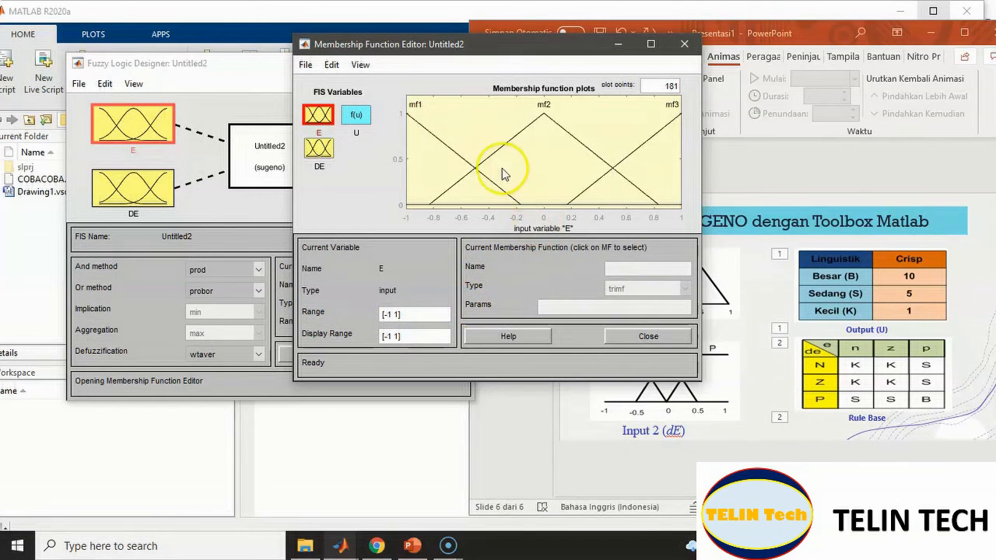
# Rename E's first membership function as n and set its parameters to [-1 -0.5 0]
pyautogui.click(461, 158)
pyautogui.moveTo(543, 44); pyautogui.dragTo(341, 74)
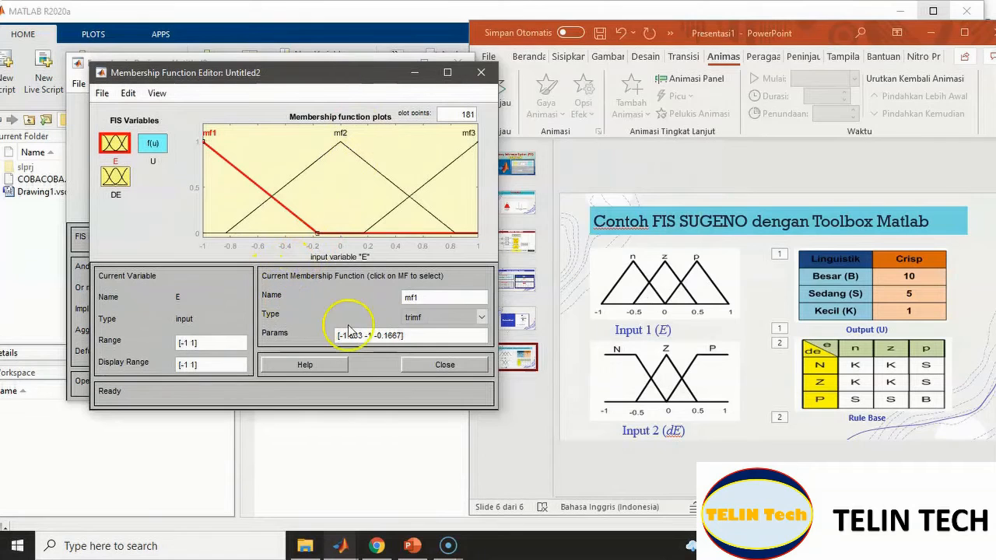
pyautogui.moveTo(437, 297); pyautogui.dragTo(390, 301)
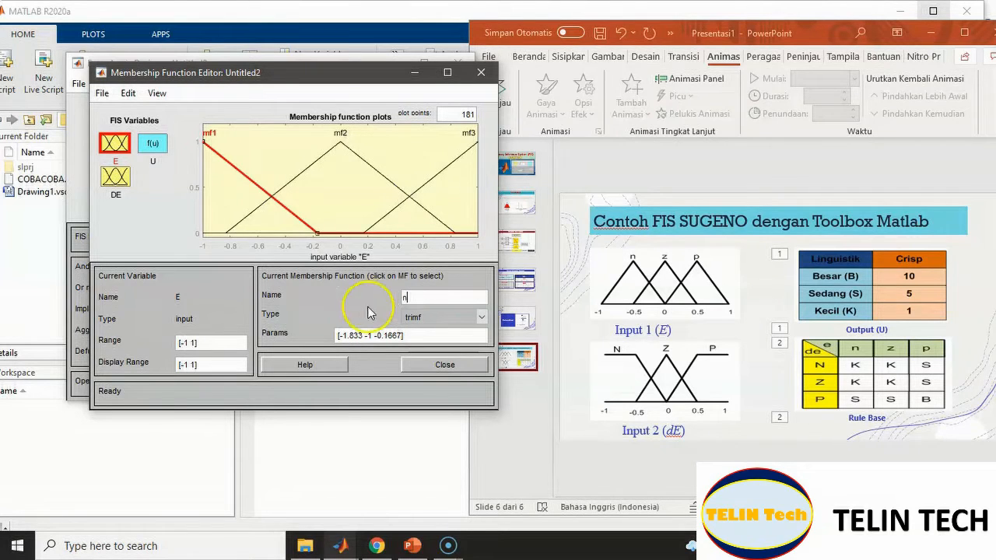
pyautogui.click(339, 335)
pyautogui.moveTo(338, 335); pyautogui.dragTo(382, 366)
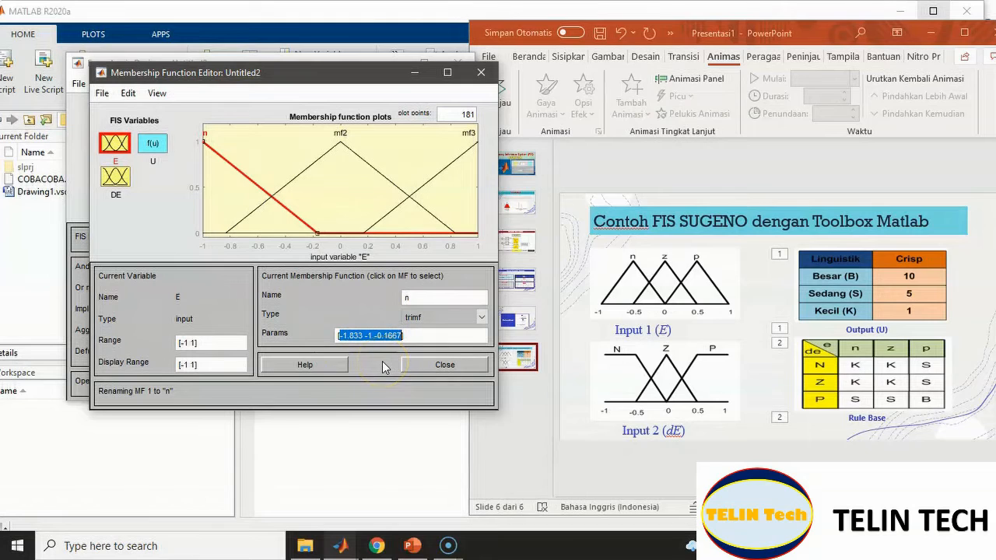
pyautogui.write('[-1 ')
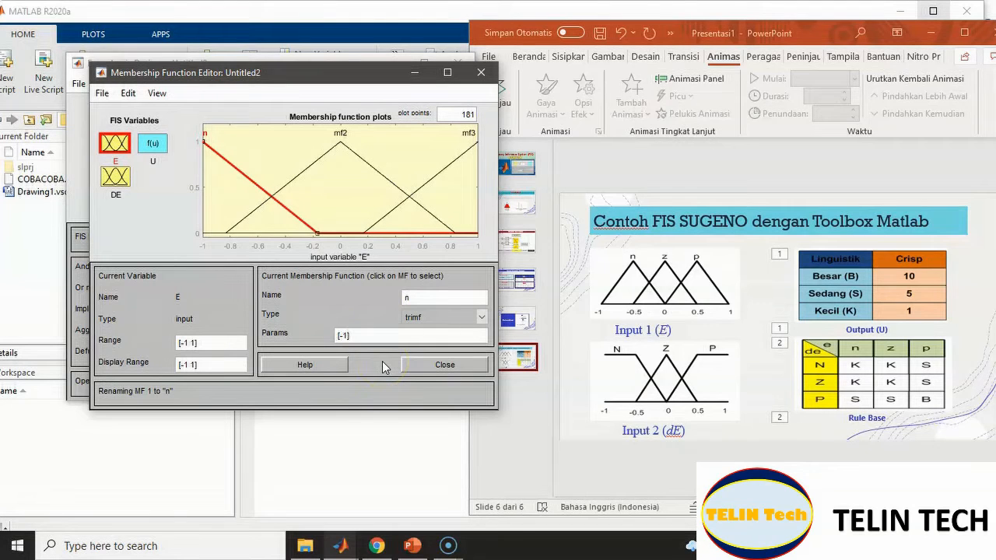
pyautogui.write('-0.4')
pyautogui.click(372, 173)
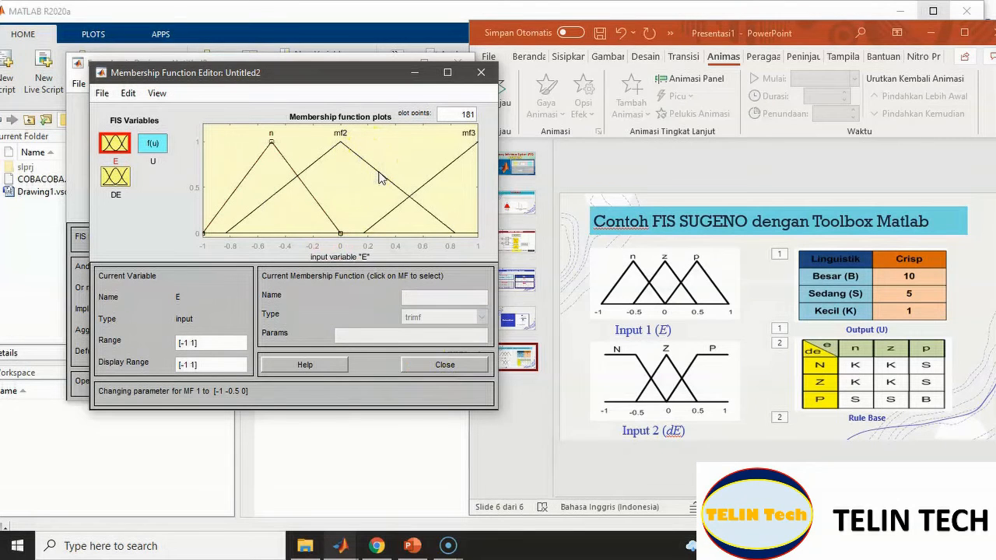
# Rename E's second membership function, mf2, as z and set its parameters to [-0.5 0 0.5]
pyautogui.click(379, 172)
pyautogui.moveTo(426, 305); pyautogui.dragTo(400, 299)
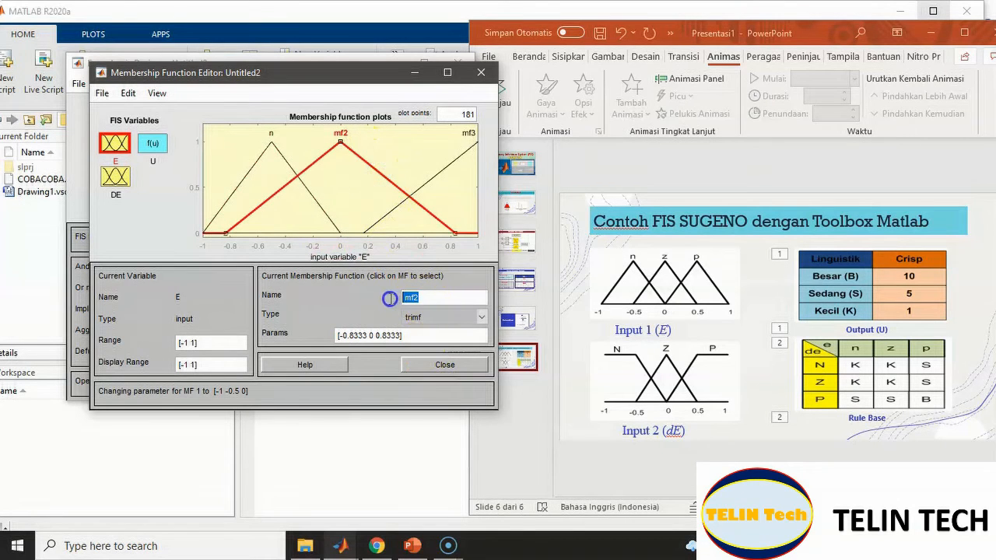
pyautogui.write('z')
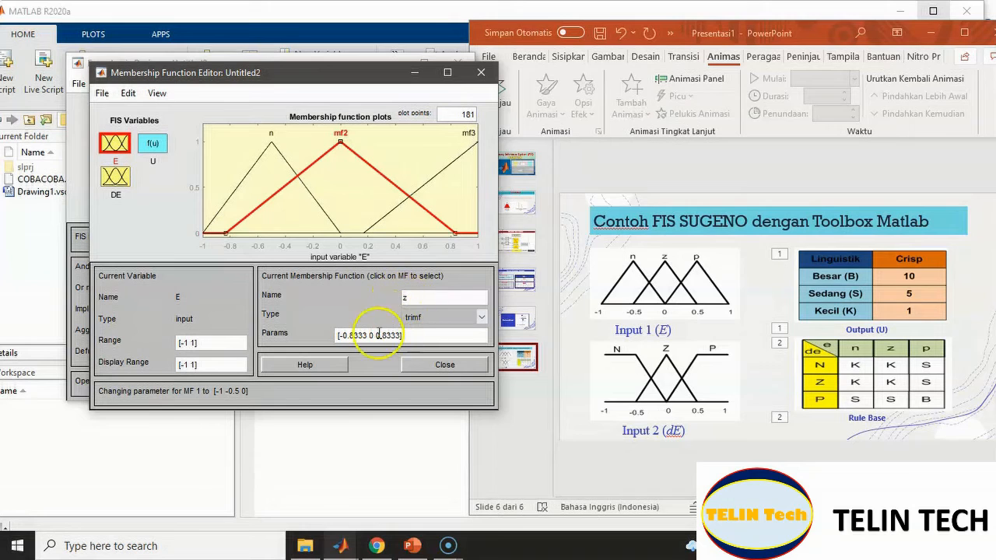
pyautogui.click(340, 335)
pyautogui.moveTo(340, 335); pyautogui.dragTo(403, 336)
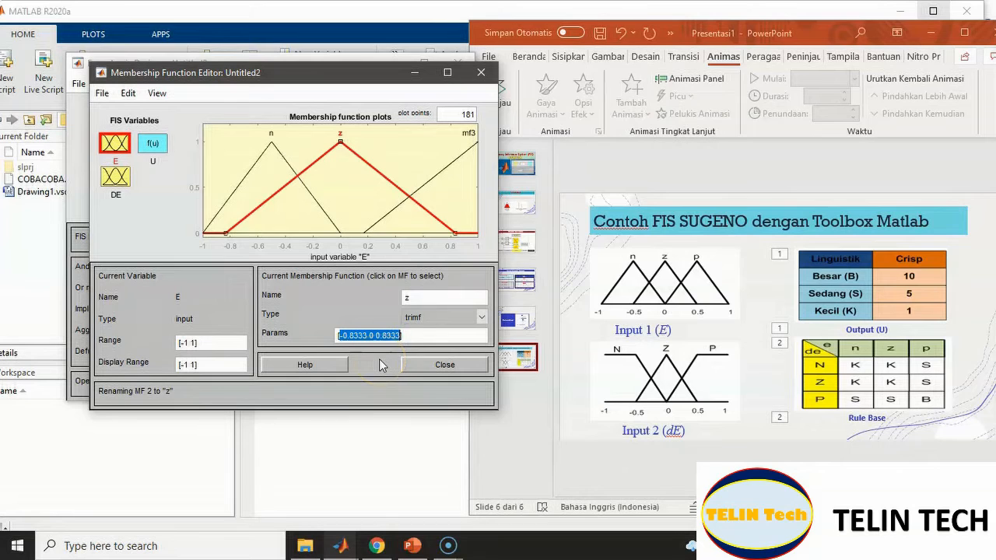
pyautogui.write('[-0')
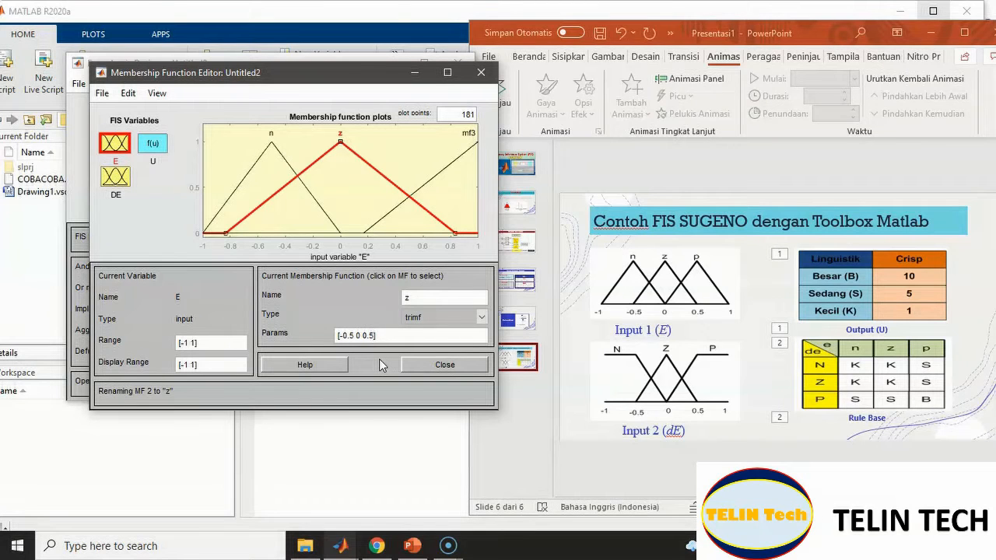
pyautogui.click(360, 289)
# Rename E's third membership function, mf3, as p and set its parameters to [0 0.5 1]
pyautogui.click(446, 177)
pyautogui.moveTo(421, 296); pyautogui.dragTo(395, 298)
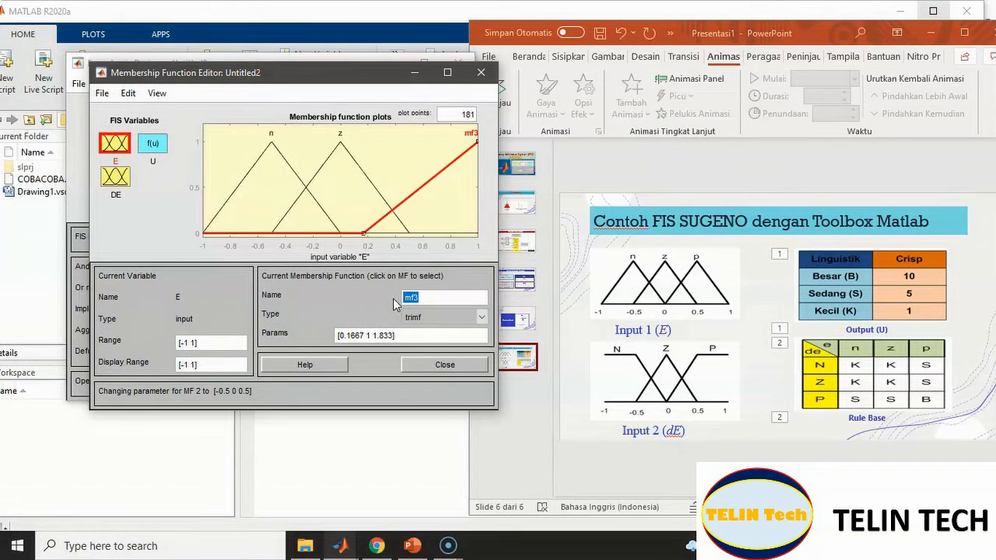
pyautogui.write('p')
pyautogui.click(339, 330)
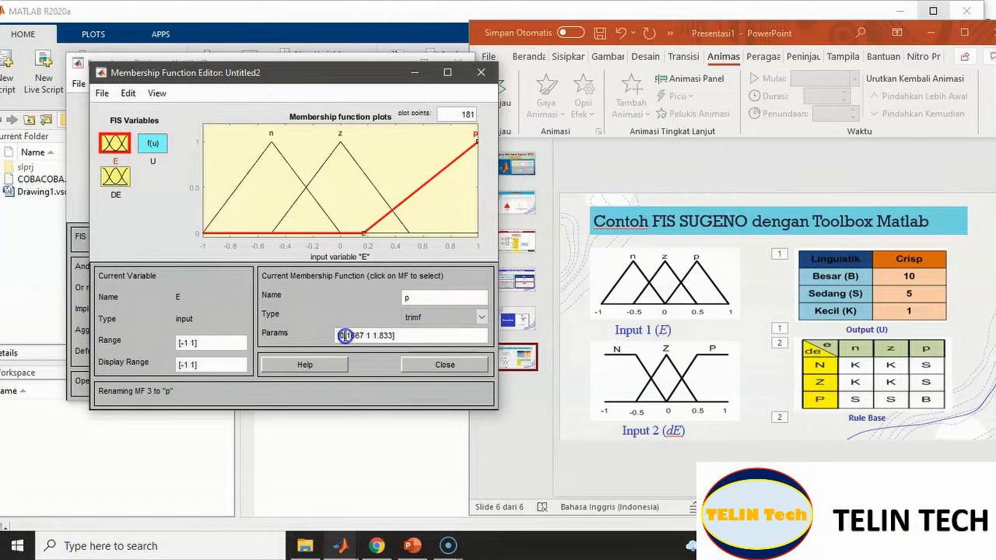
pyautogui.moveTo(344, 335); pyautogui.dragTo(369, 335)
pyautogui.click(340, 336)
pyautogui.moveTo(343, 339); pyautogui.dragTo(394, 335)
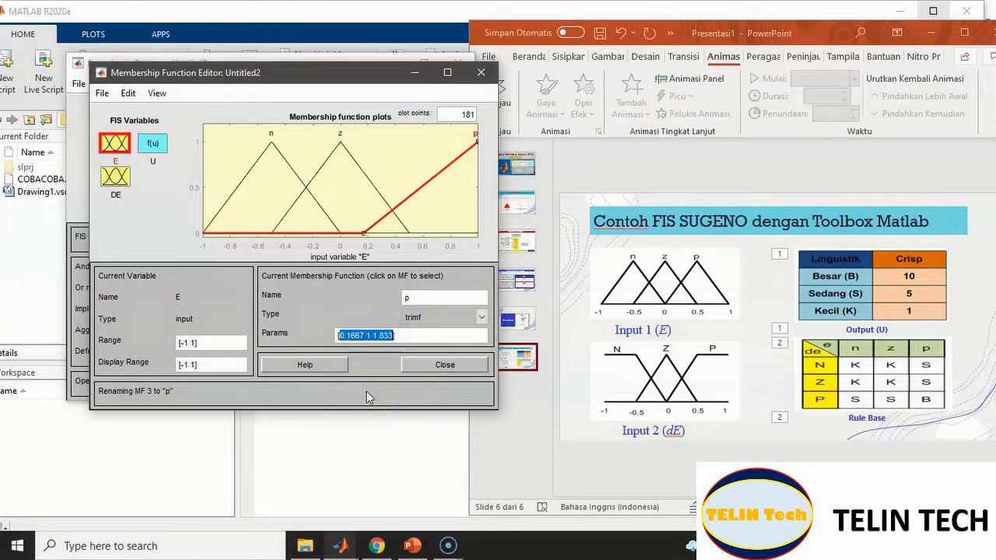
pyautogui.write('0 0.5 1')
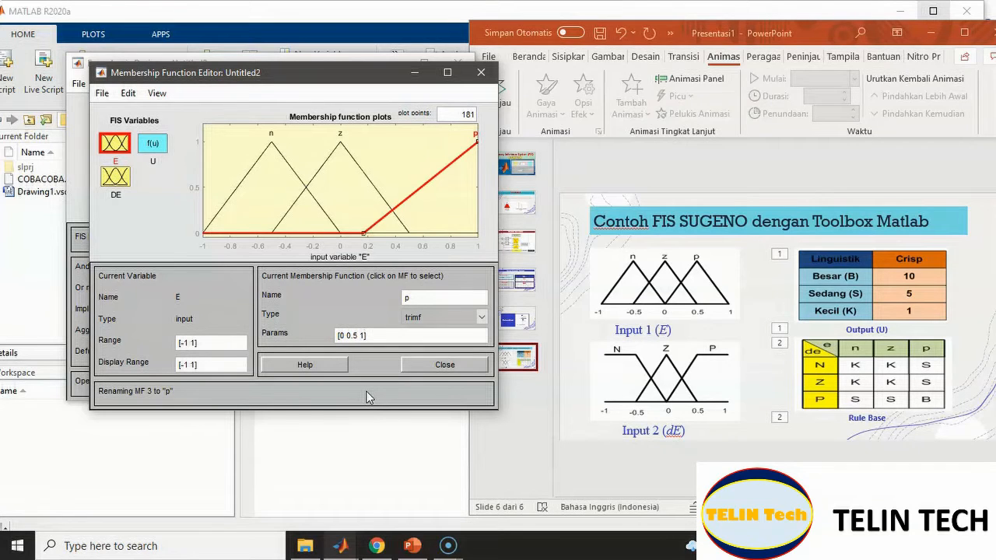
pyautogui.press('Return')
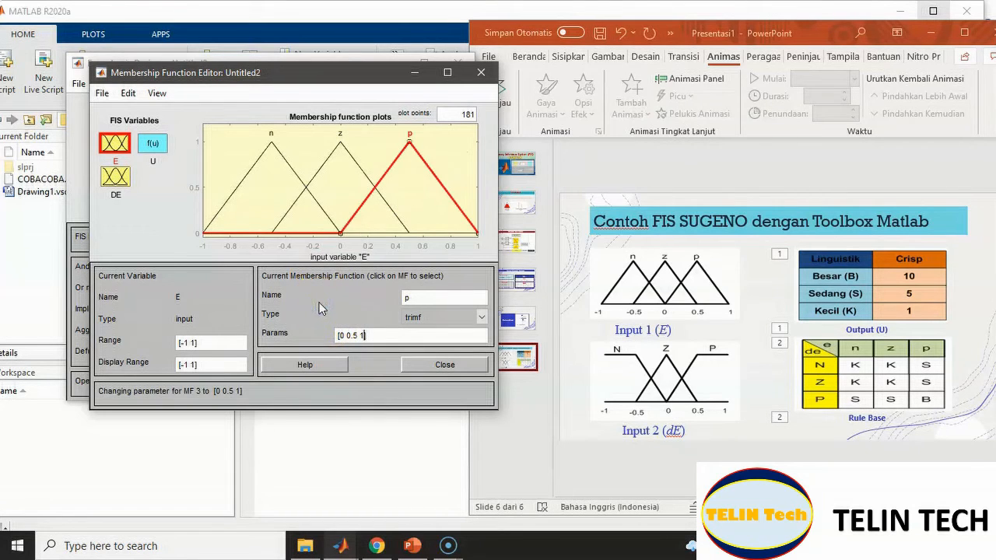
# Change the first membership function of input DE to type trapmf and rename it as N
pyautogui.click(115, 177)
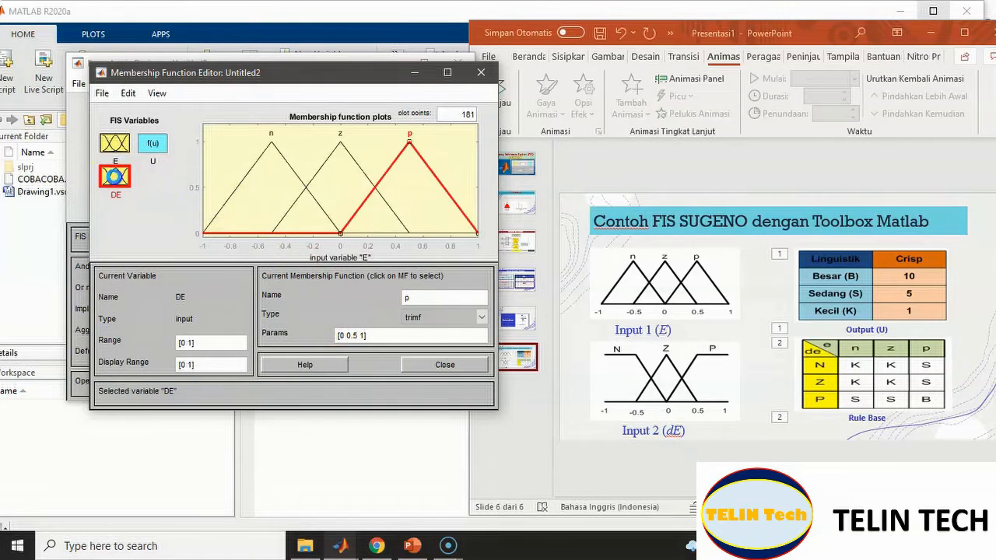
pyautogui.click(226, 162)
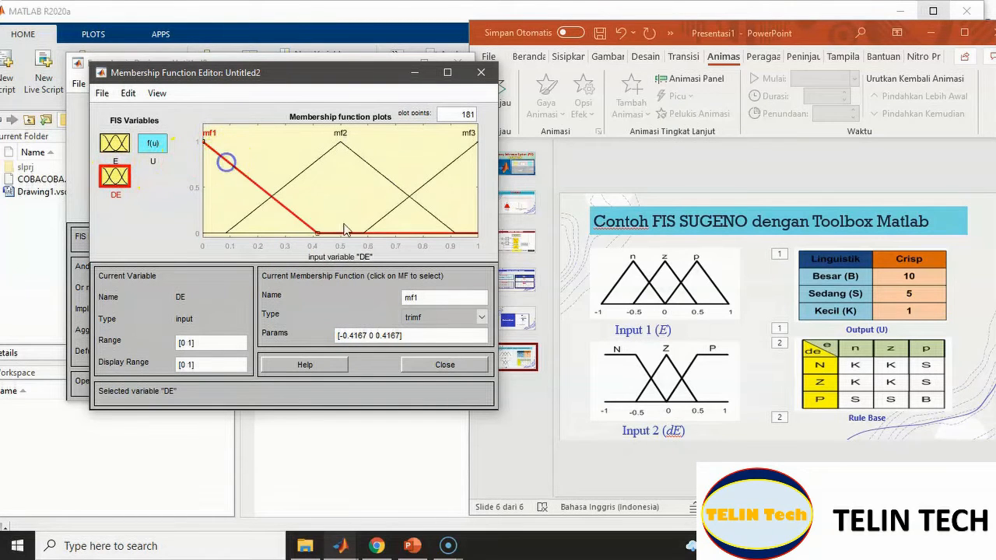
pyautogui.click(444, 318)
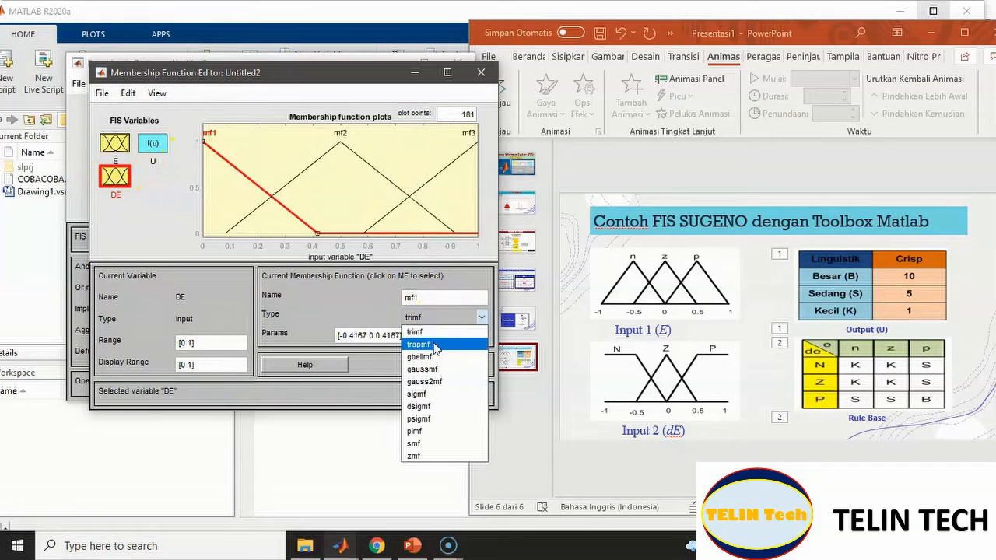
pyautogui.click(434, 345)
pyautogui.moveTo(428, 297); pyautogui.dragTo(403, 300)
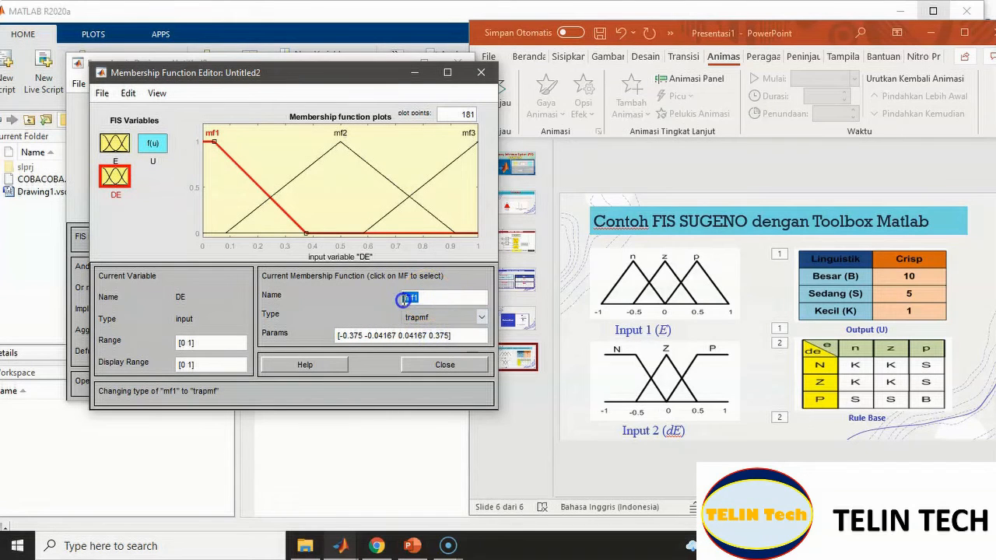
pyautogui.write('n')
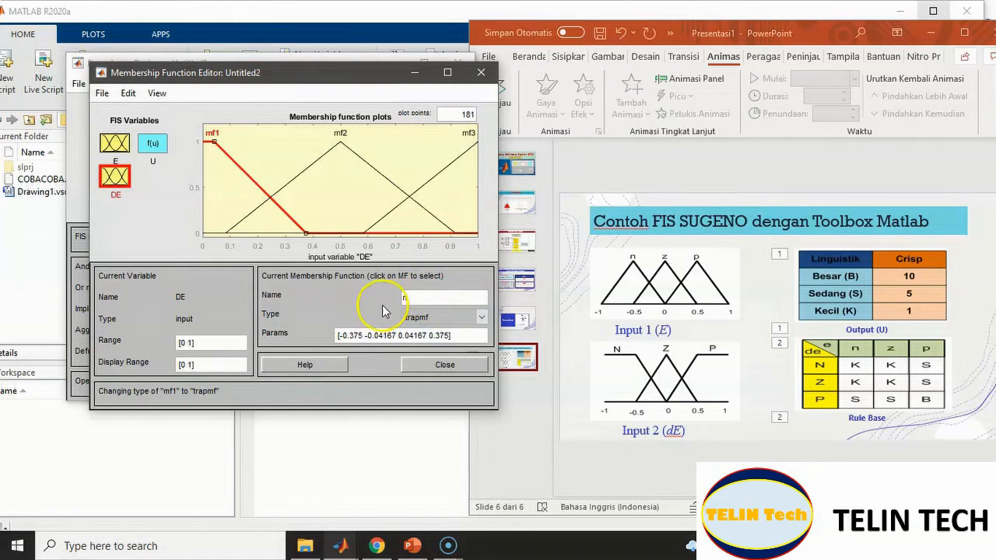
pyautogui.write('N')
pyautogui.click(368, 311)
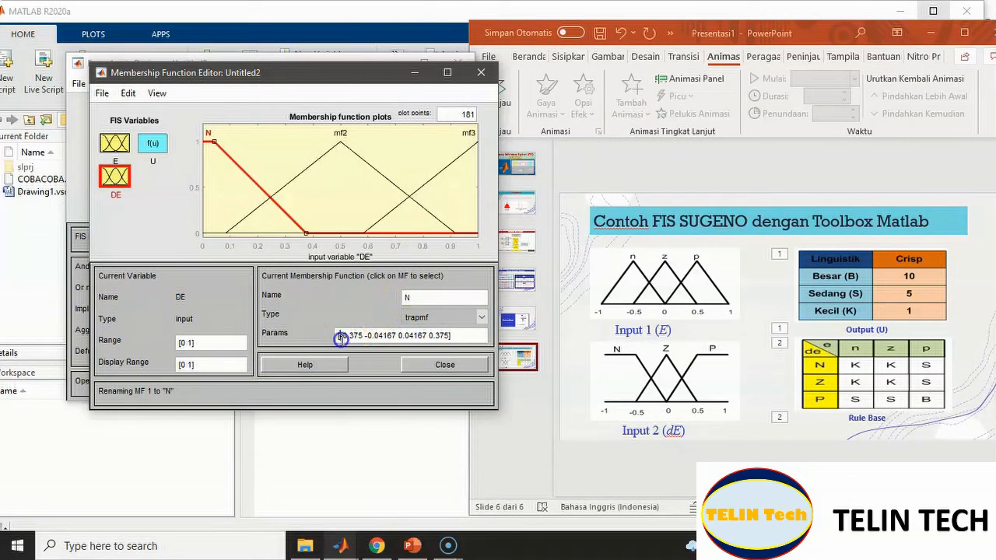
# Set the parameters of DE's membership function N to [-1 -1 -0.5 0] before adjusting the input range
pyautogui.click(339, 336)
pyautogui.moveTo(340, 336); pyautogui.dragTo(363, 334)
pyautogui.click(447, 336)
pyautogui.moveTo(447, 336); pyautogui.dragTo(339, 339)
pyautogui.write('[')
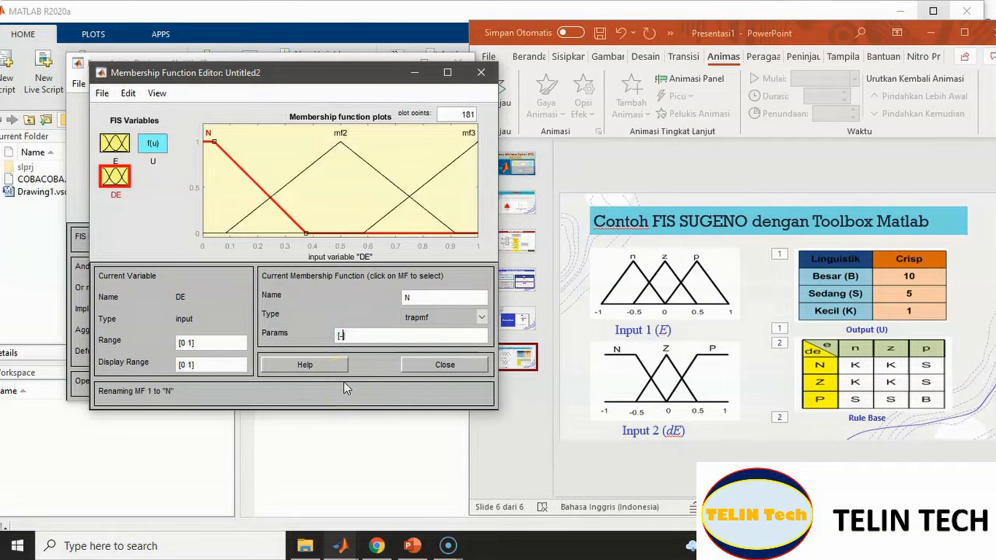
pyautogui.write('-1 -1]')
pyautogui.write('5 0')
pyautogui.press('Return')
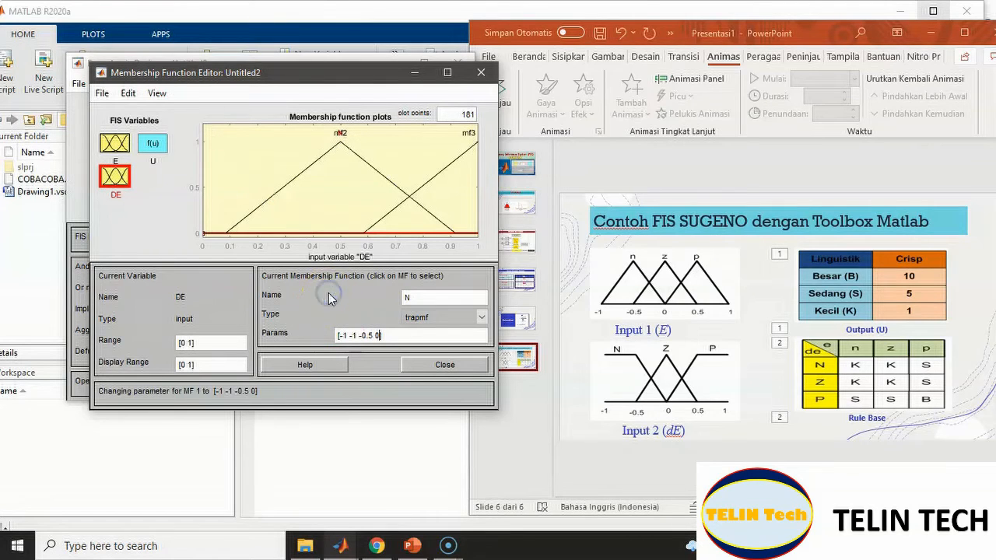
# Set the range of input DE to [-1 1]
pyautogui.click(184, 346)
pyautogui.write('-1')
pyautogui.press('Return')
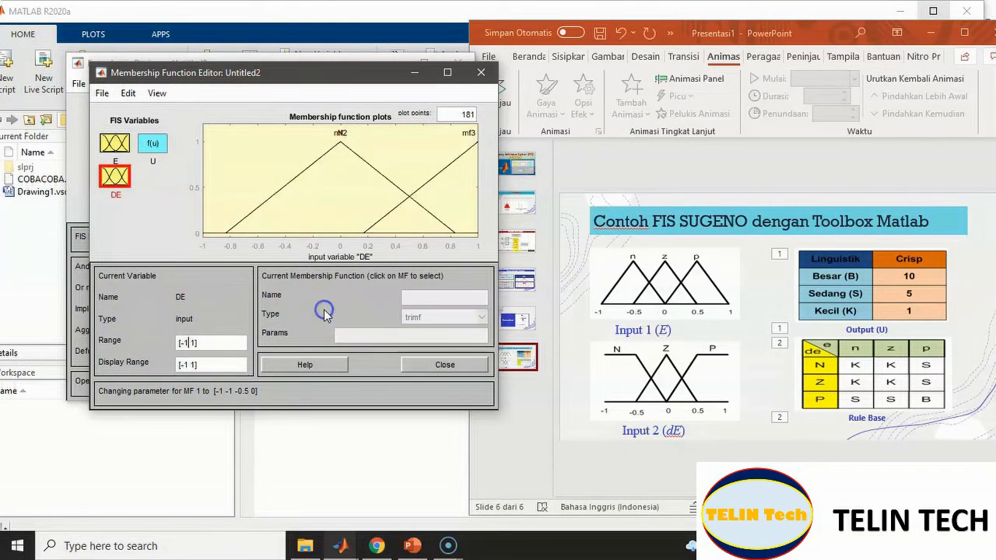
# Shift mf2 aside to reach DE's membership function N and set N's parameters to [-1 -1 -0.5 0]
pyautogui.click(252, 207)
pyautogui.click(355, 161)
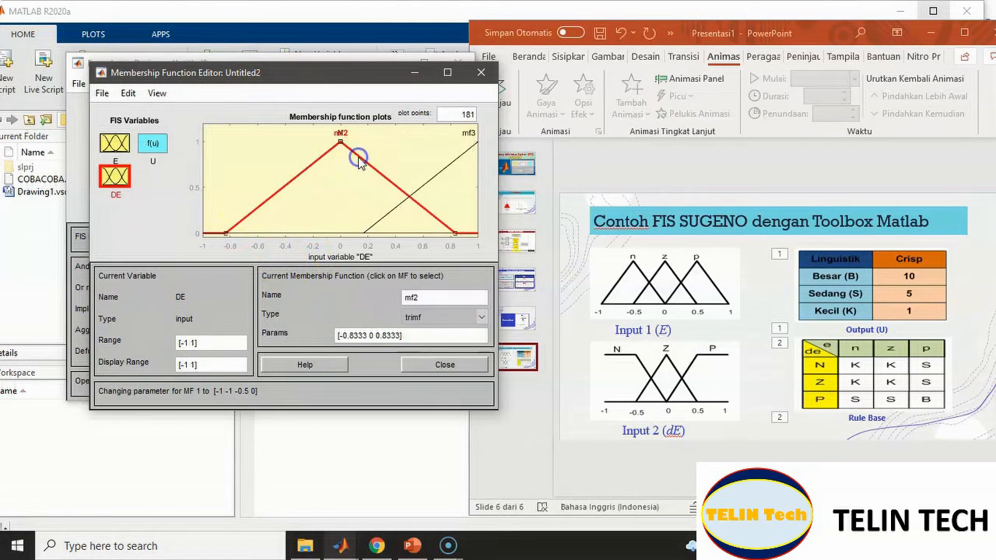
pyautogui.moveTo(333, 151); pyautogui.dragTo(299, 151)
pyautogui.click(340, 136)
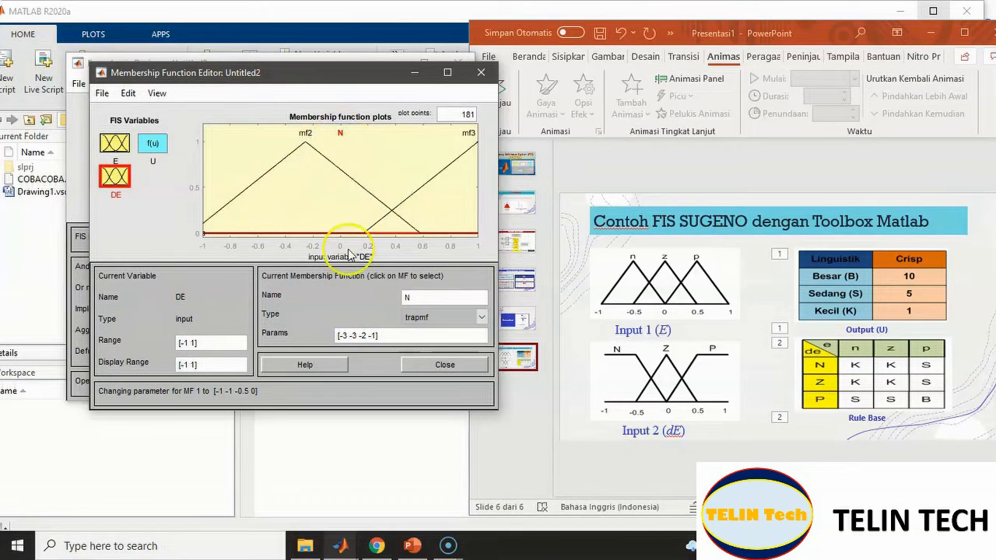
pyautogui.doubleClick(364, 335)
pyautogui.moveTo(368, 335); pyautogui.dragTo(341, 335)
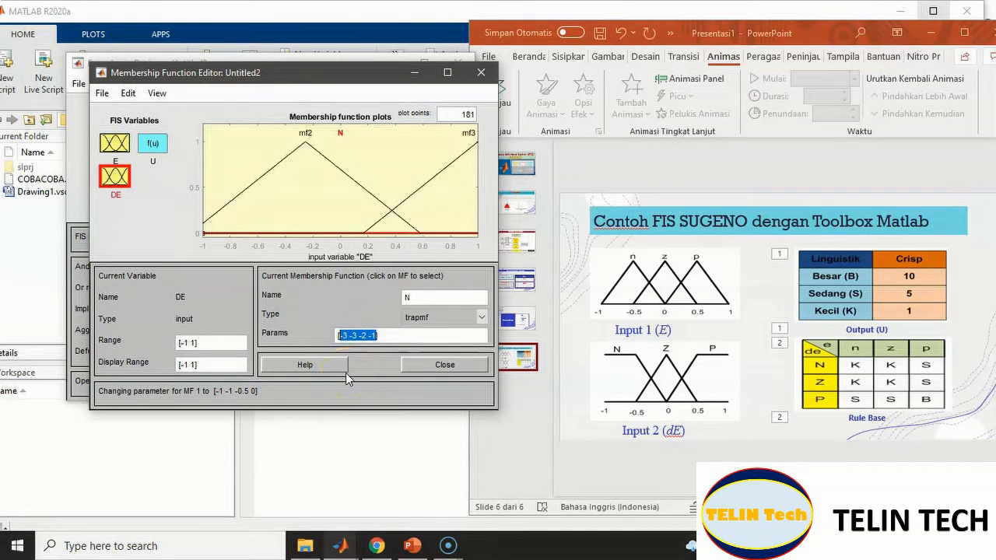
pyautogui.write('[-1 -1 -0.5')
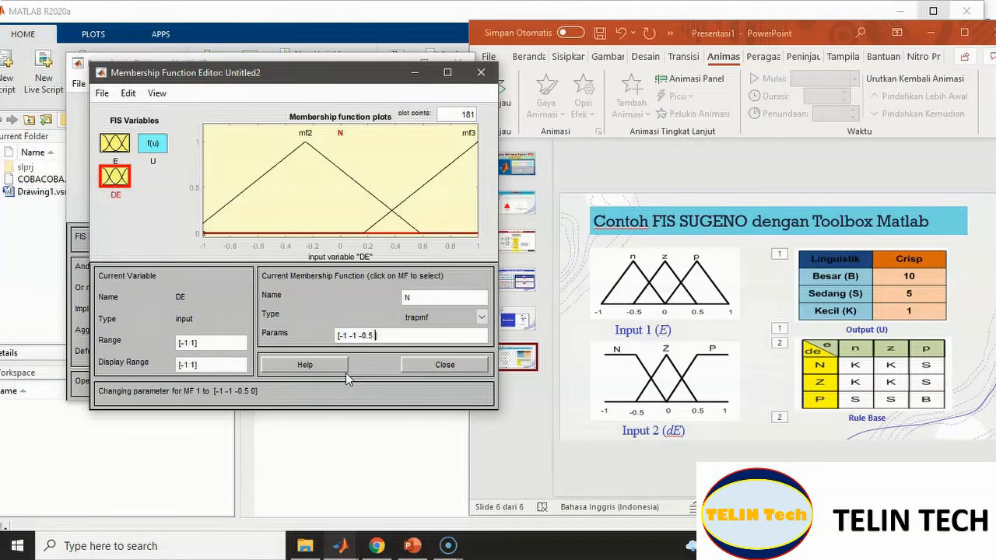
pyautogui.write('0')
pyautogui.click(345, 318)
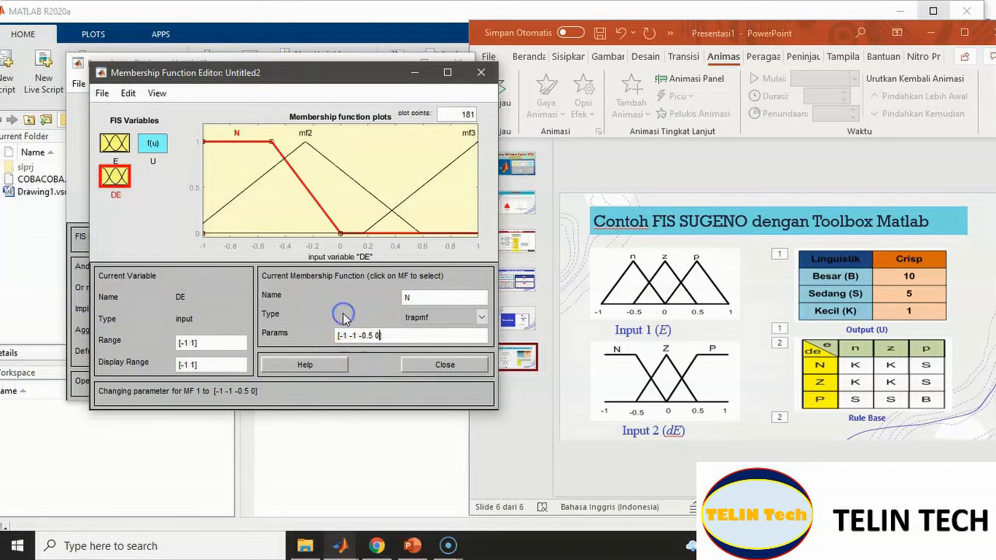
# Rename DE's second membership function, mf2, as Z and set its parameters to [-0.2 0 0.2]
pyautogui.click(359, 186)
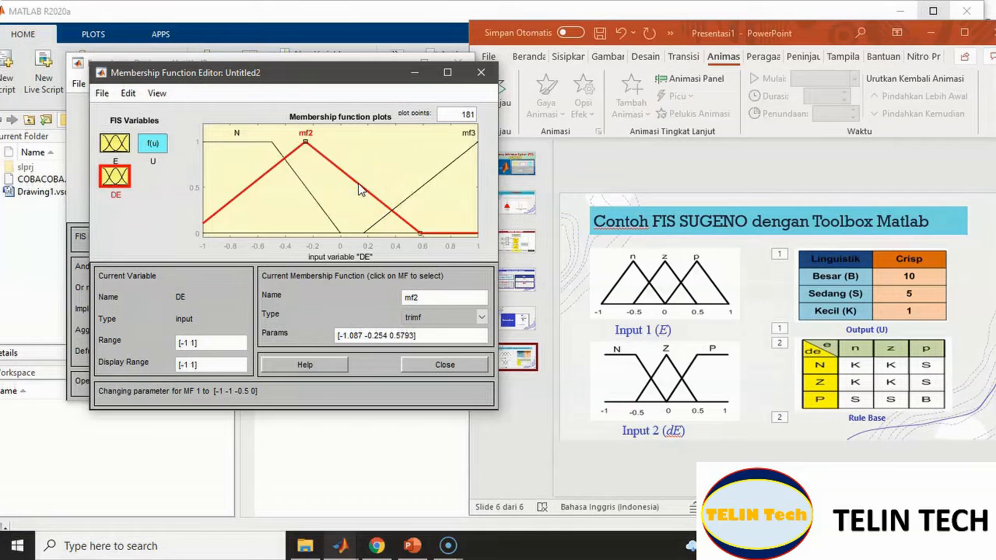
pyautogui.doubleClick(407, 297)
pyautogui.write('Z')
pyautogui.click(414, 335)
pyautogui.moveTo(415, 335); pyautogui.dragTo(339, 336)
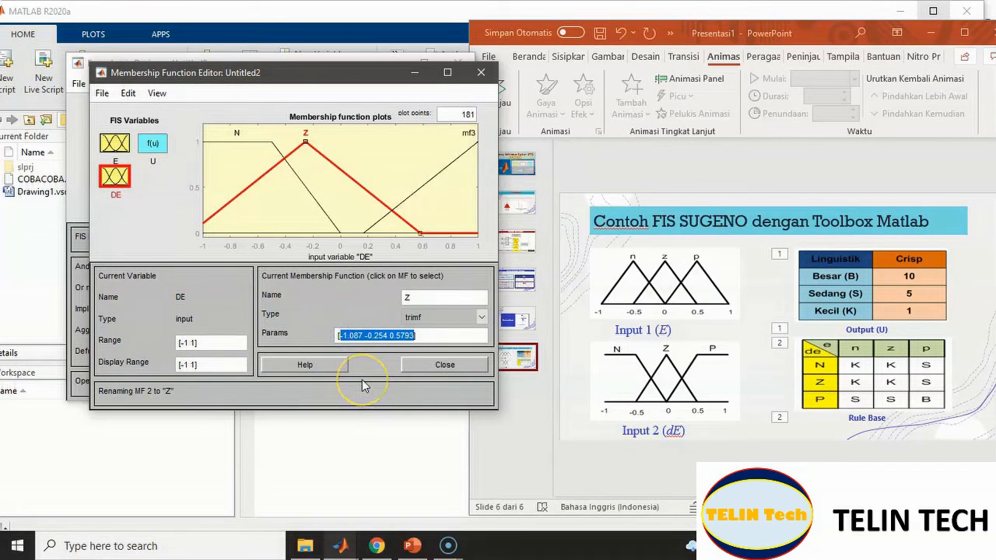
pyautogui.write('[-0')
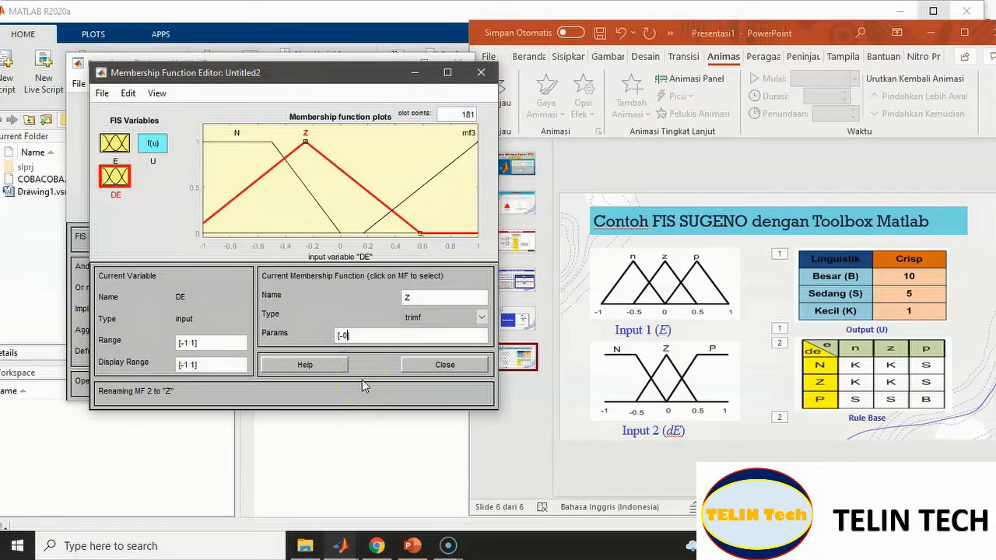
pyautogui.write('.2]0 -0')
pyautogui.press('BackSpace')
pyautogui.press('BackSpace')
pyautogui.write('0.2')
pyautogui.press('Return')
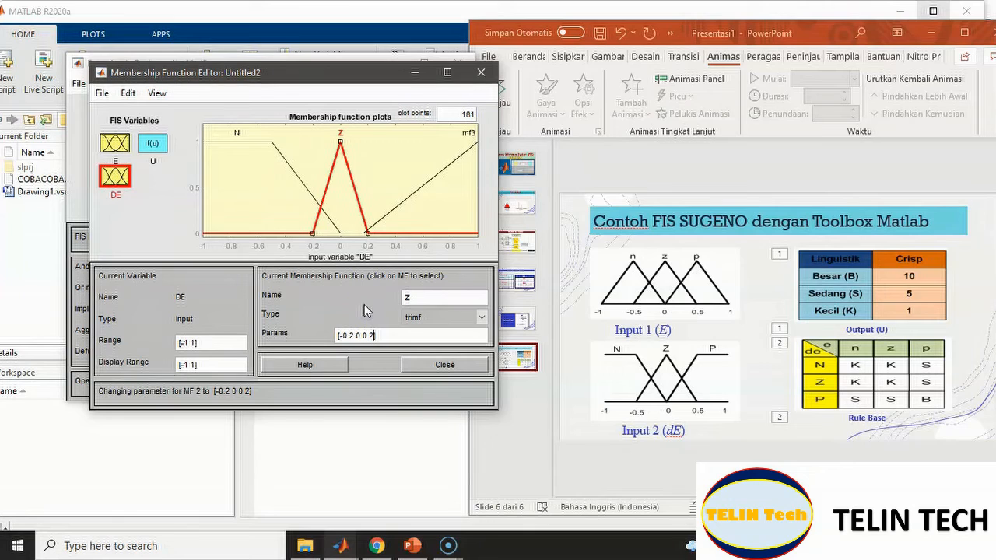
# Rename DE's third membership function, mf3, as P and change its type to trapmf
pyautogui.click(412, 197)
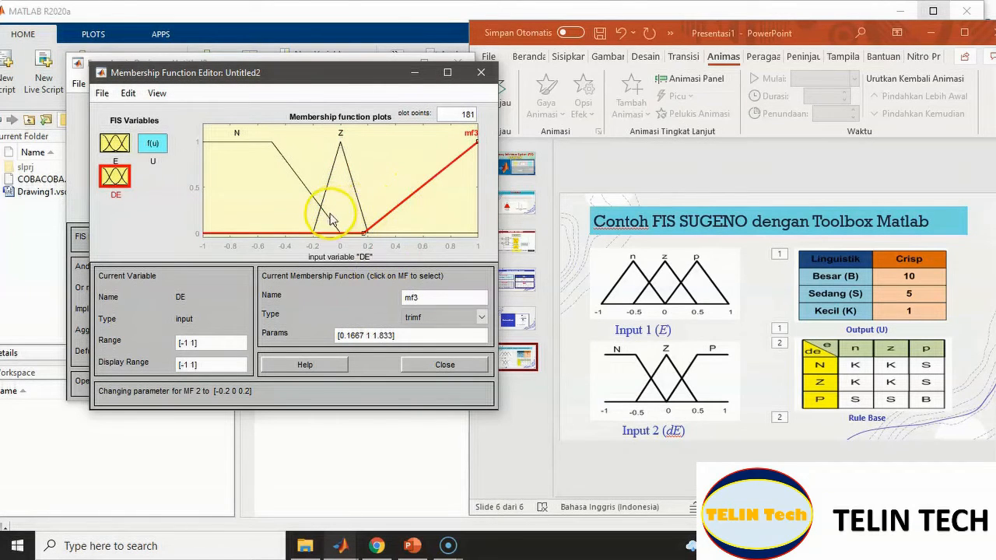
pyautogui.click(415, 296)
pyautogui.write('P')
pyautogui.click(392, 337)
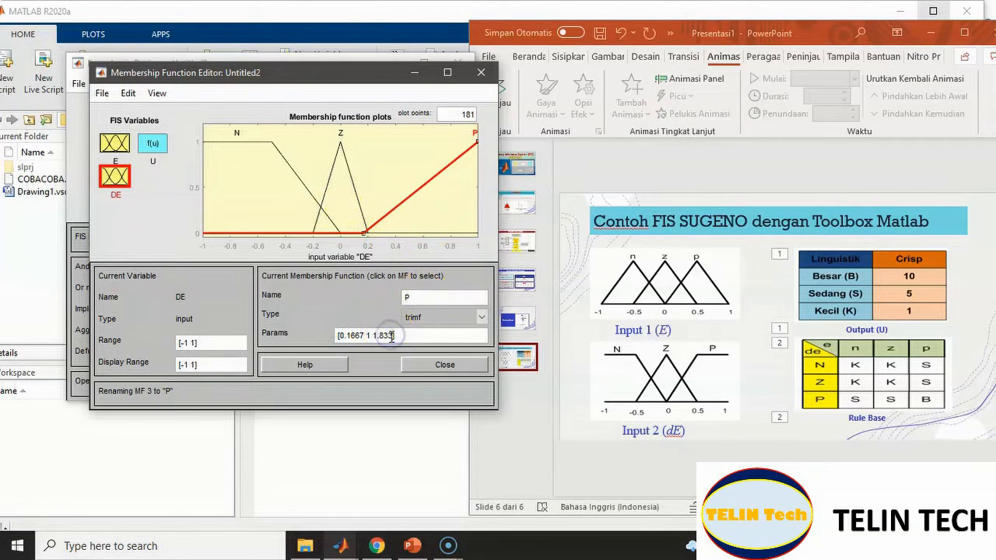
pyautogui.click(417, 318)
# Set the parameters of DE's membership function P to [0 0.5 1 1]
pyautogui.click(416, 340)
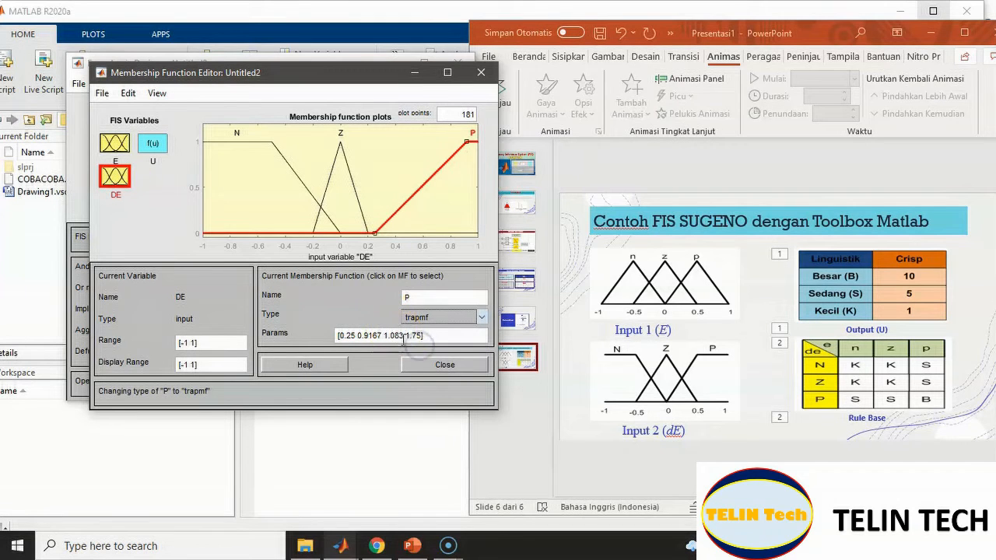
pyautogui.moveTo(420, 336); pyautogui.dragTo(368, 336)
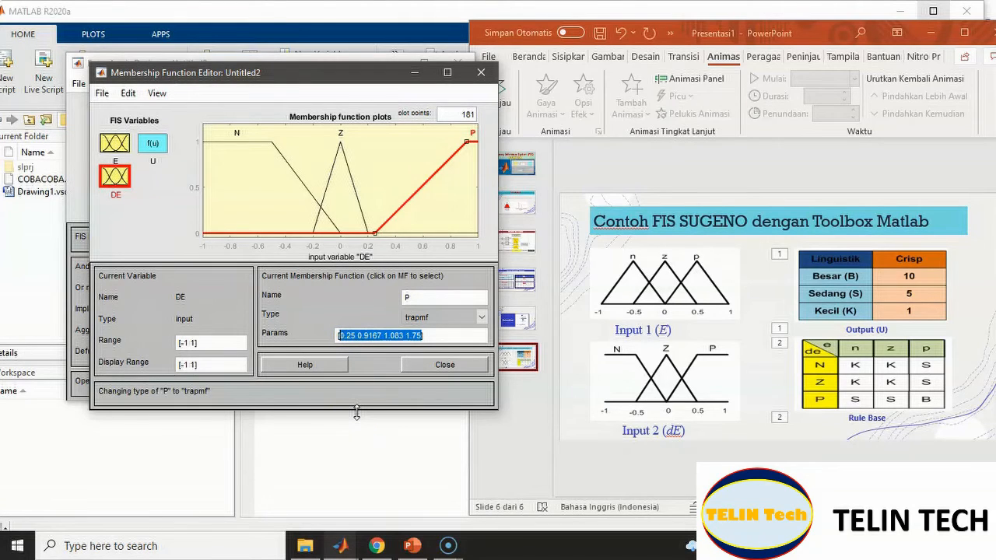
pyautogui.write('0 0.5 1 1')
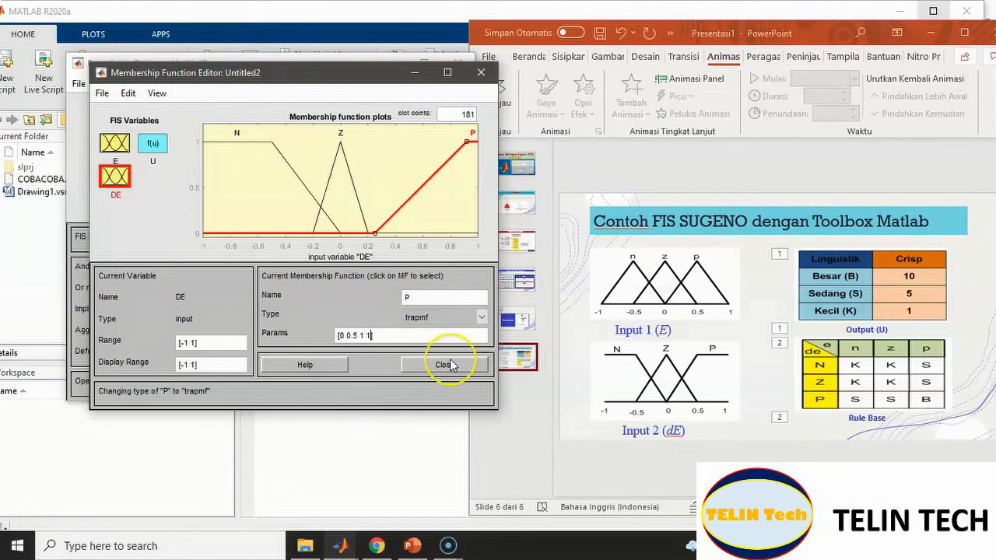
pyautogui.click(329, 311)
# Rename output U's first membership function, mf1, as K and set its constant parameter to 1
pyautogui.click(153, 145)
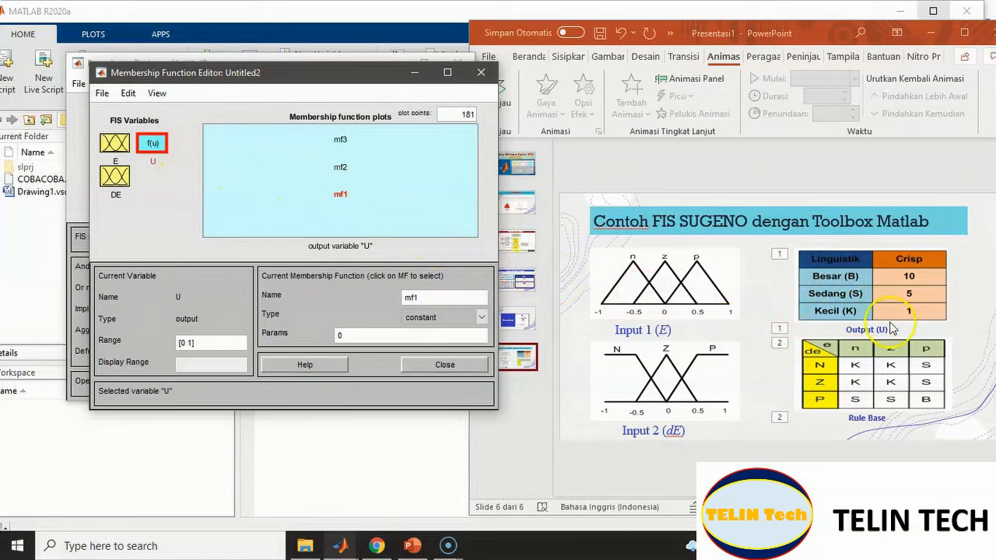
pyautogui.click(413, 297)
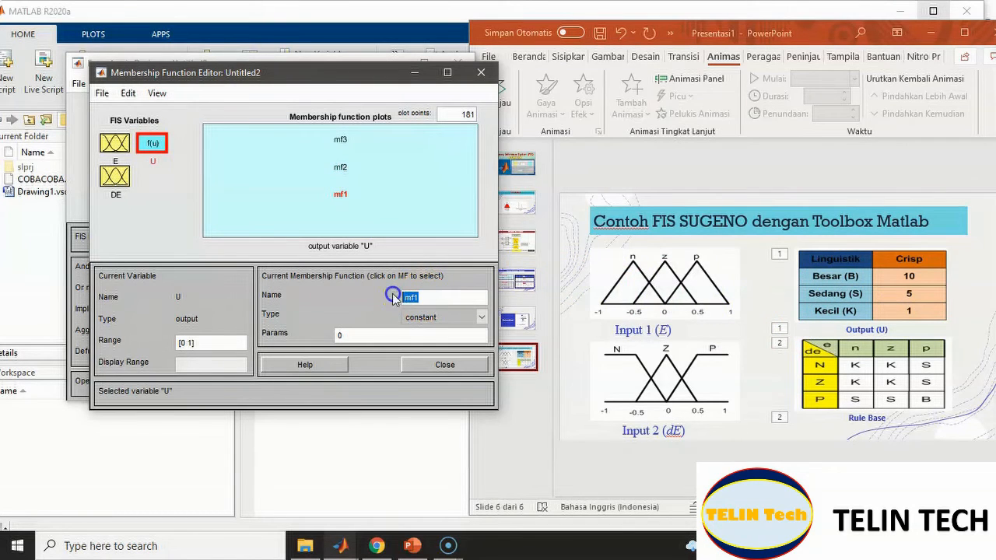
pyautogui.write('K')
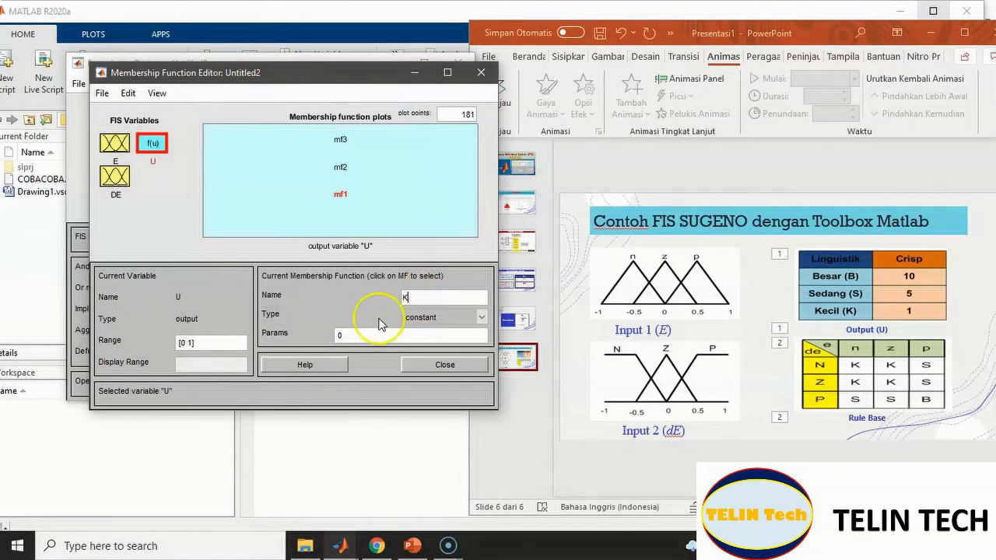
pyautogui.click(340, 336)
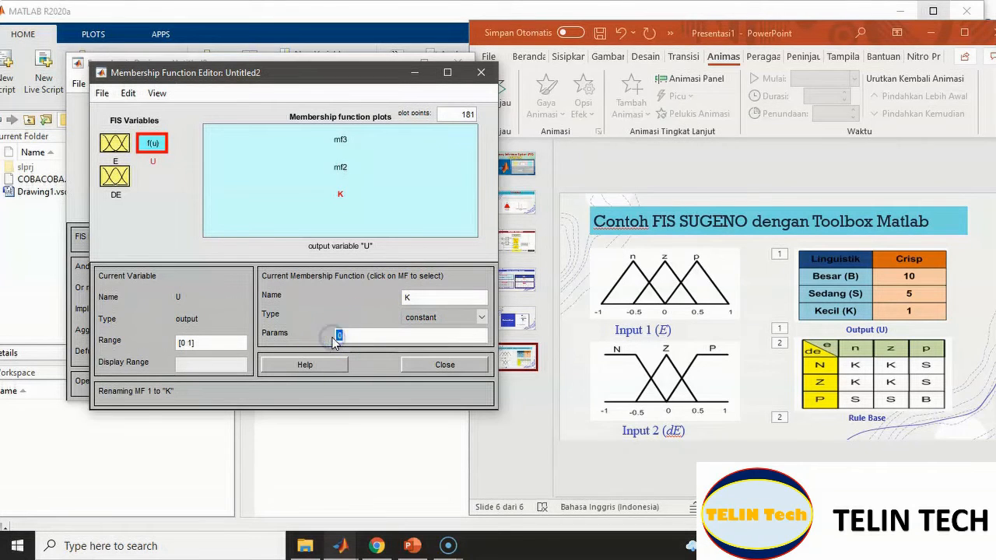
pyautogui.write('1')
# Rename output U's second membership function, mf2, as S and set its constant parameter to 5
pyautogui.click(341, 167)
pyautogui.click(395, 337)
pyautogui.click(413, 298)
pyautogui.write('S')
pyautogui.click(363, 339)
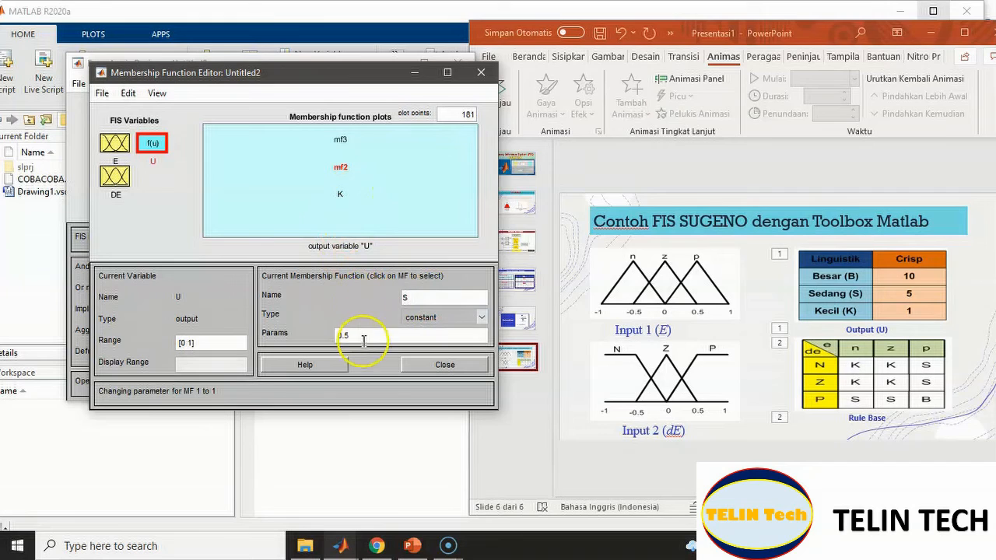
pyautogui.moveTo(363, 340); pyautogui.dragTo(325, 329)
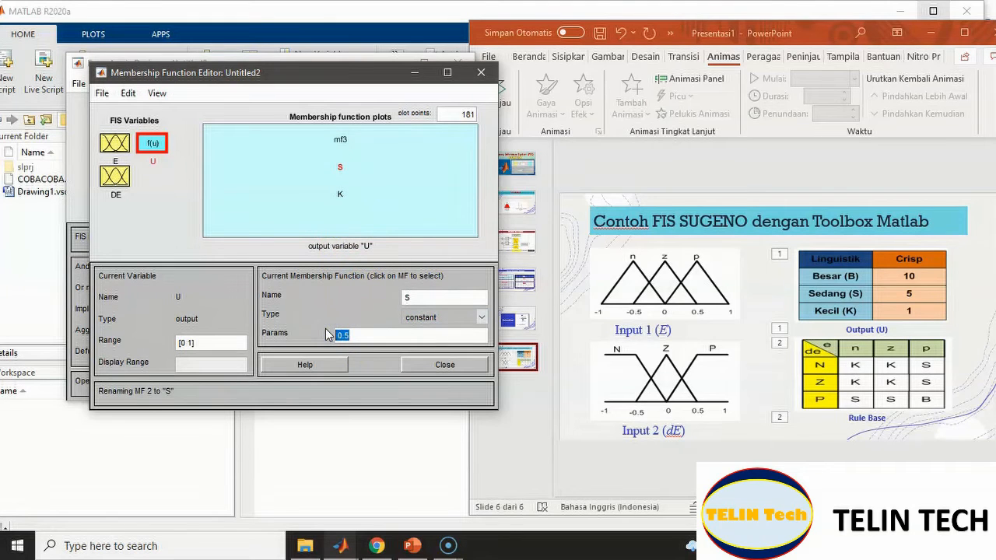
pyautogui.write('5')
# Rename output U's third membership function, mf3, as B and set its constant parameter to 10
pyautogui.click(341, 140)
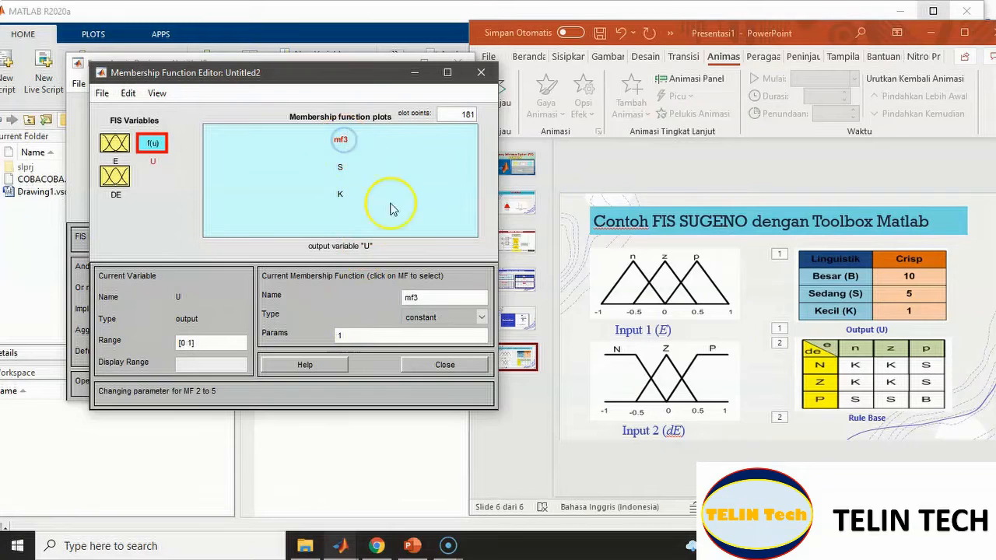
pyautogui.moveTo(426, 302); pyautogui.dragTo(387, 289)
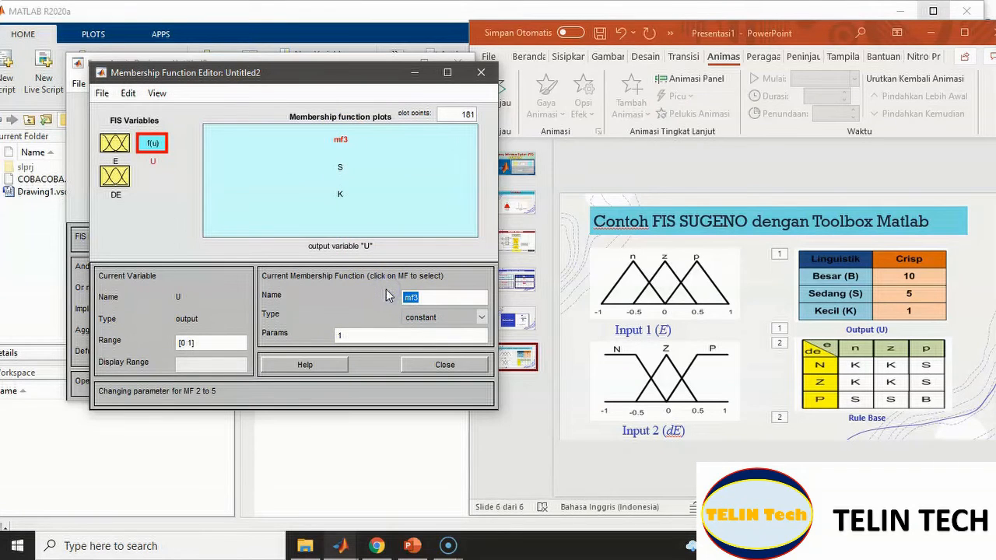
pyautogui.click(364, 330)
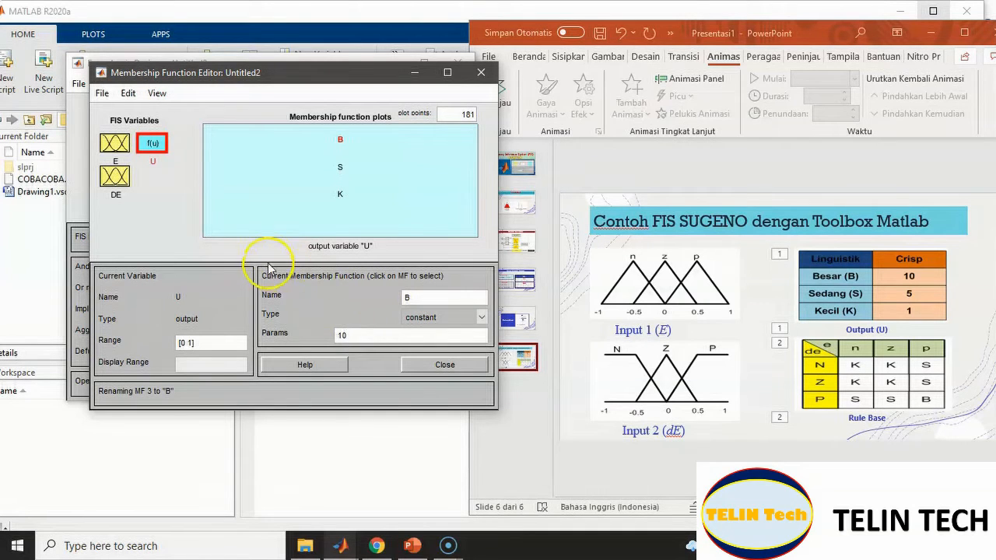
pyautogui.click(187, 228)
# Open the Rule Editor and add the rule: if E is n and DE is N, then U is K
pyautogui.click(128, 92)
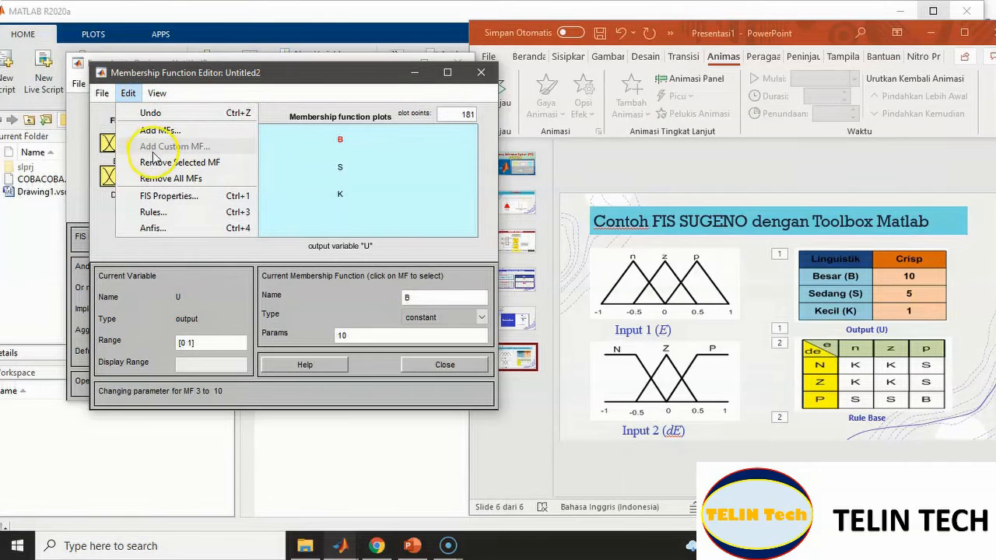
pyautogui.click(151, 213)
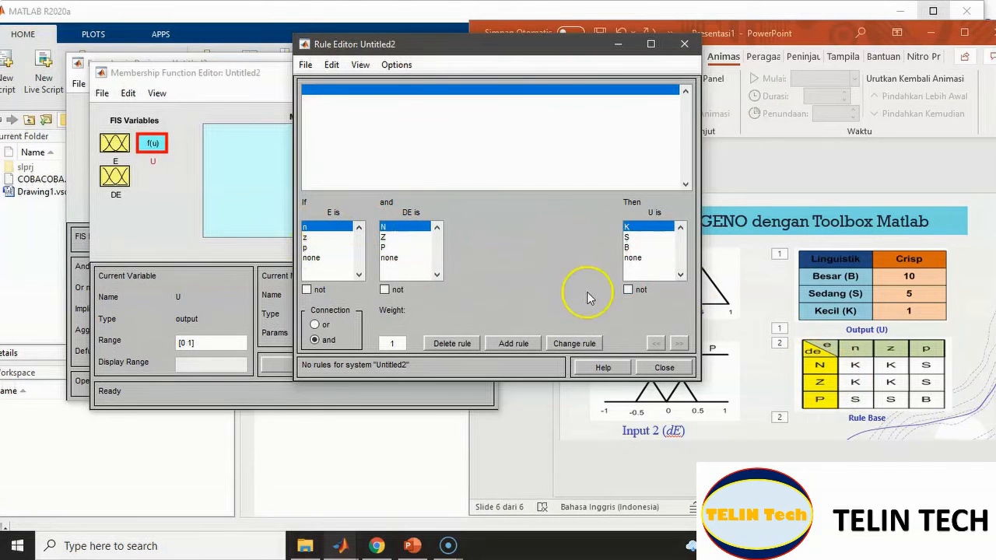
pyautogui.click(514, 344)
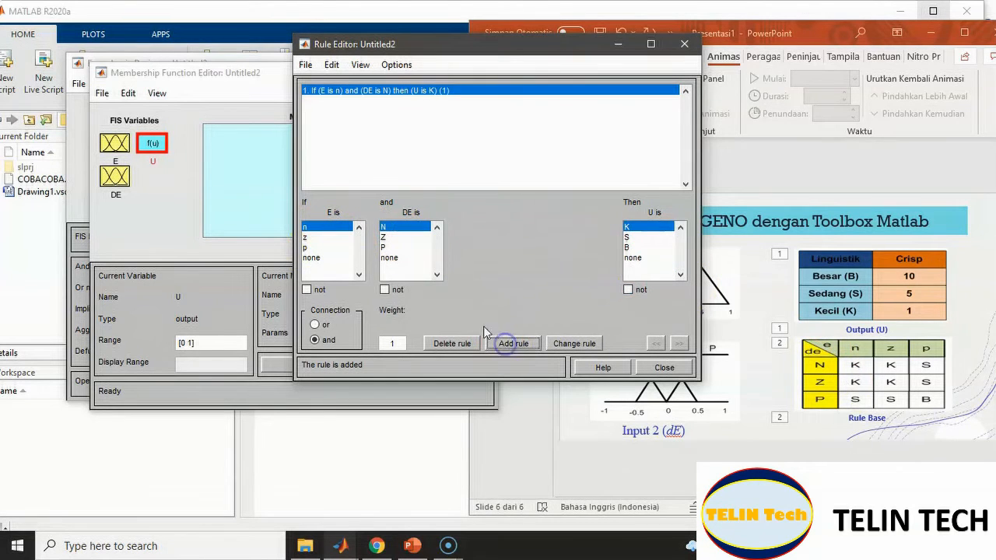
# Add two rules for E is n and DE is Z, one with U is K and one with U is S
pyautogui.click(387, 237)
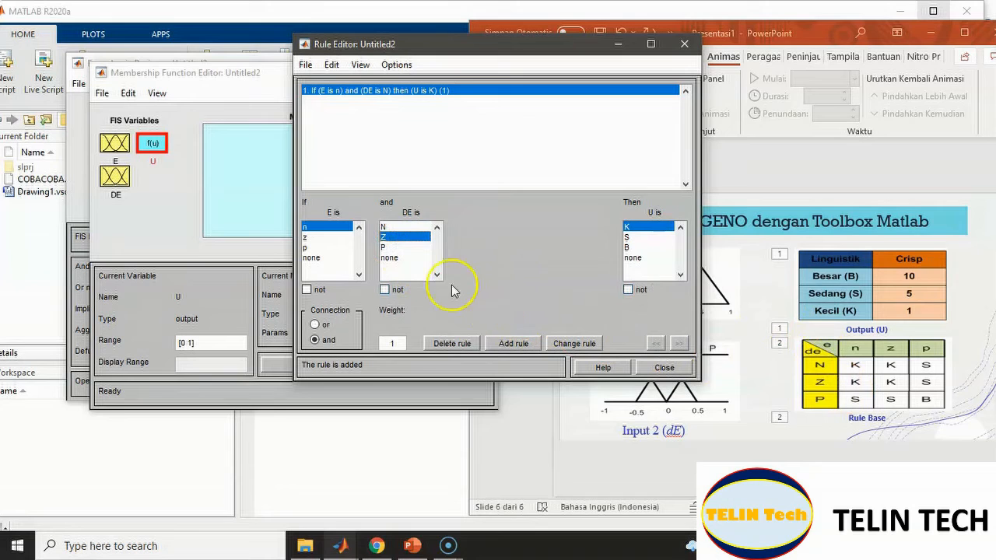
pyautogui.click(512, 344)
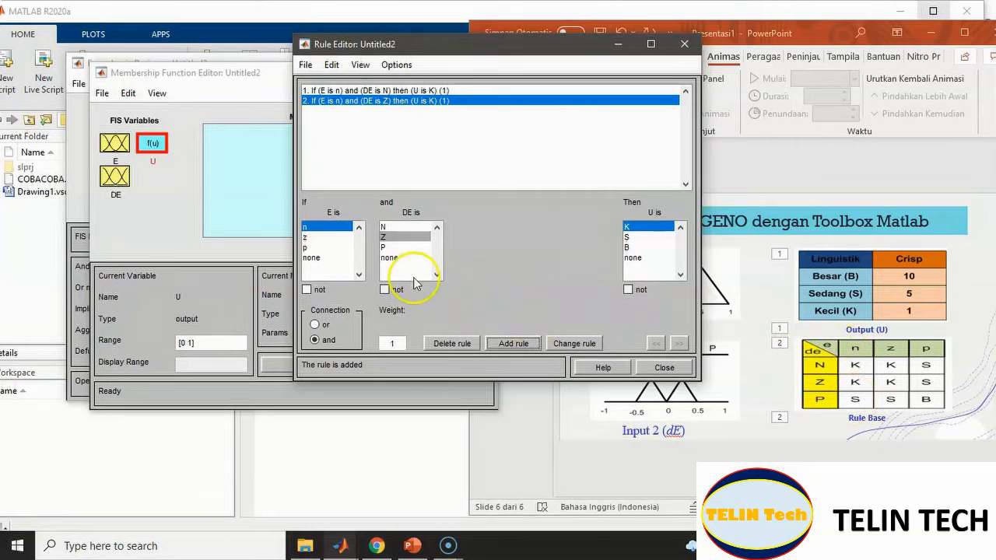
pyautogui.click(627, 237)
pyautogui.click(511, 343)
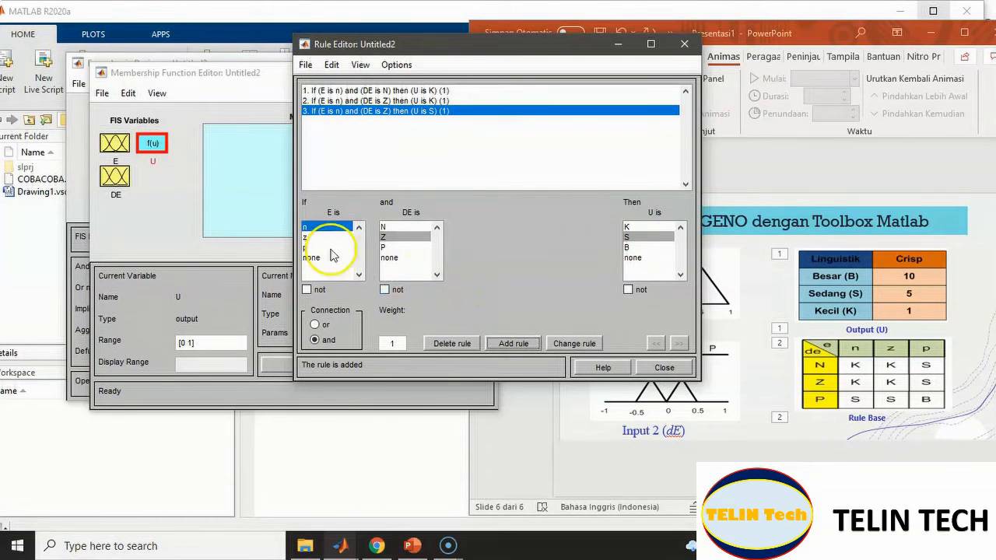
# Add the rule: if E is z and DE is N, then U is K
pyautogui.click(306, 237)
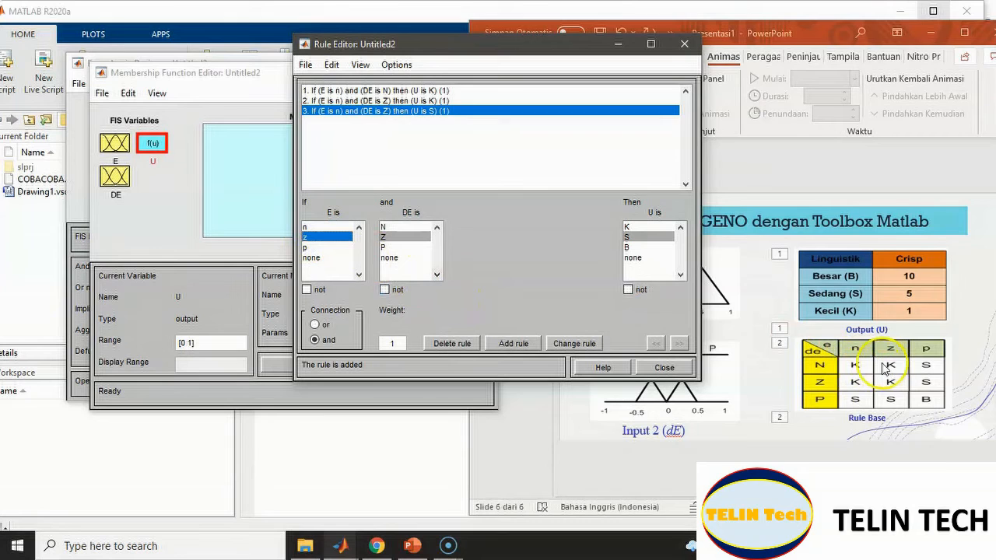
pyautogui.click(393, 226)
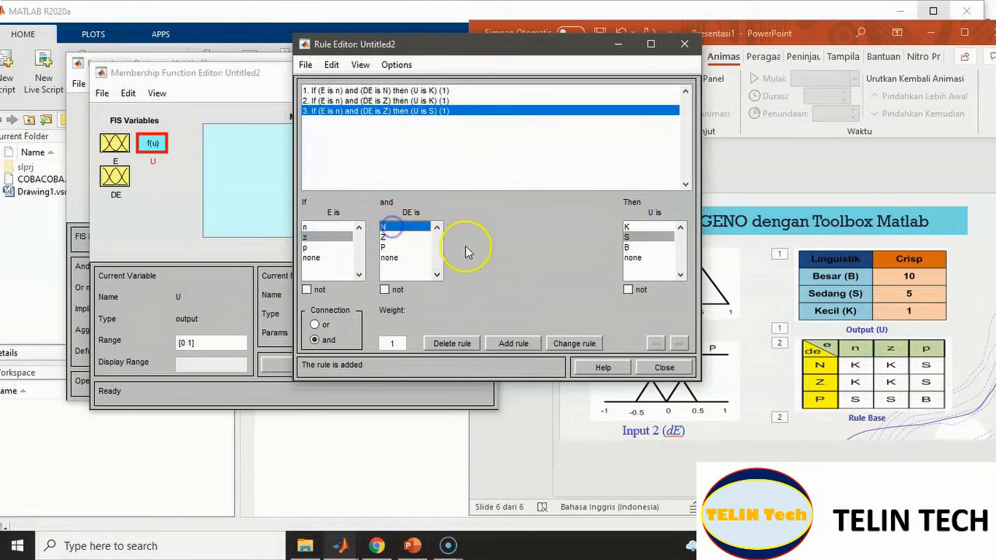
pyautogui.click(632, 226)
pyautogui.click(513, 344)
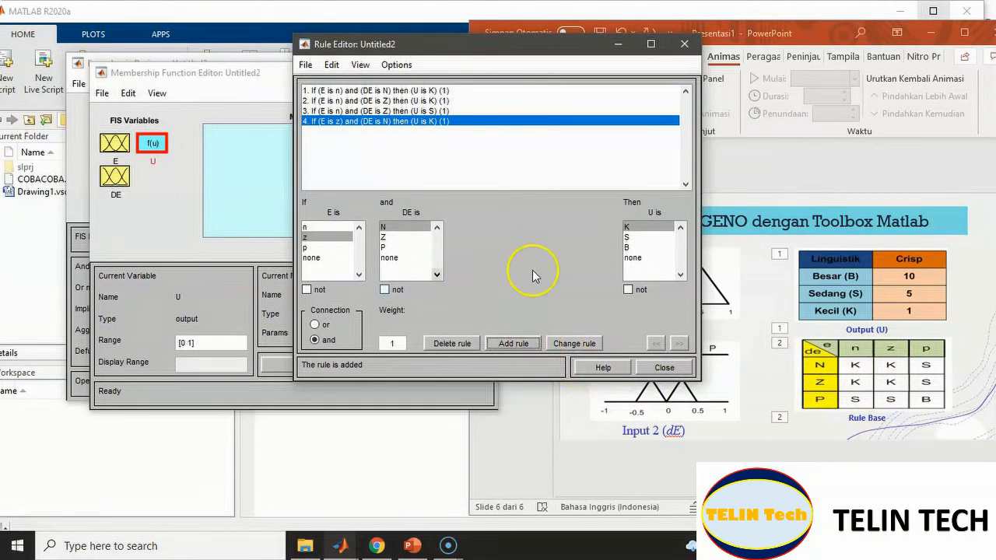
# Add two rules for E is z: DE is Z with U is K, and DE is P with U is S
pyautogui.click(393, 237)
pyautogui.click(514, 343)
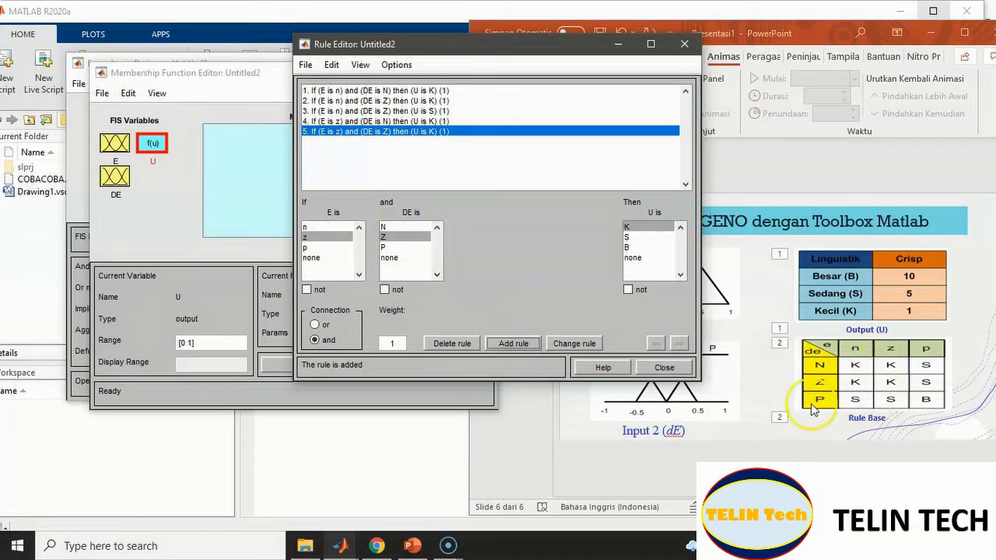
pyautogui.click(385, 247)
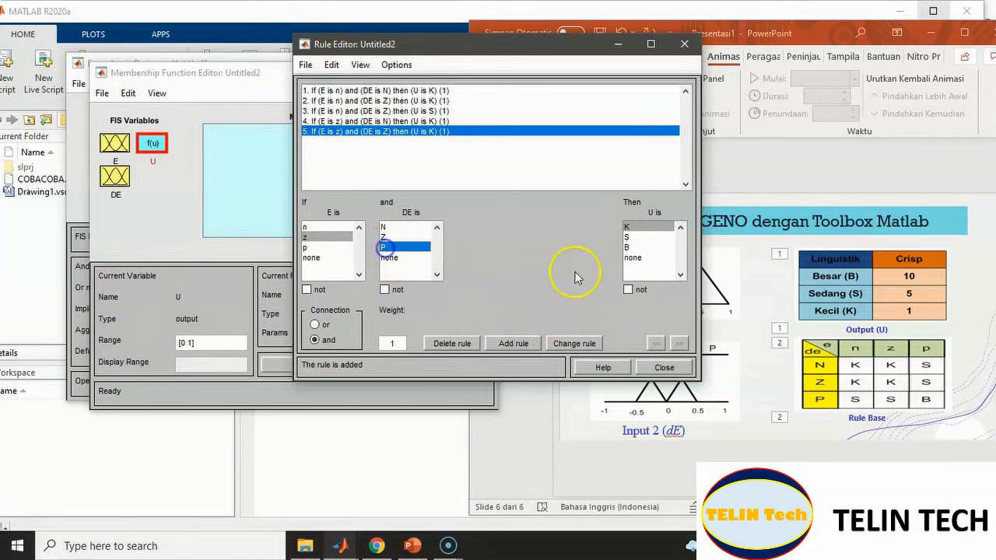
pyautogui.click(630, 237)
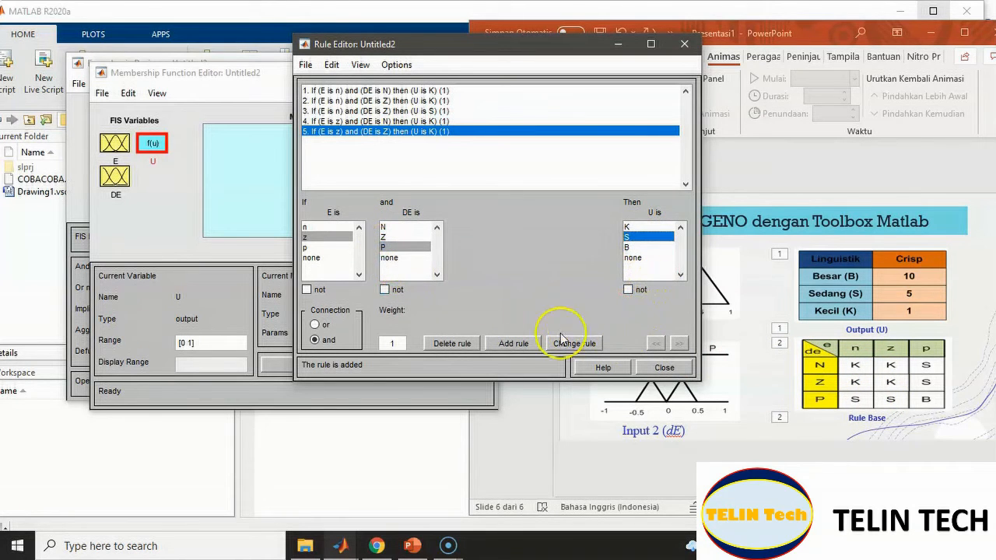
pyautogui.click(518, 344)
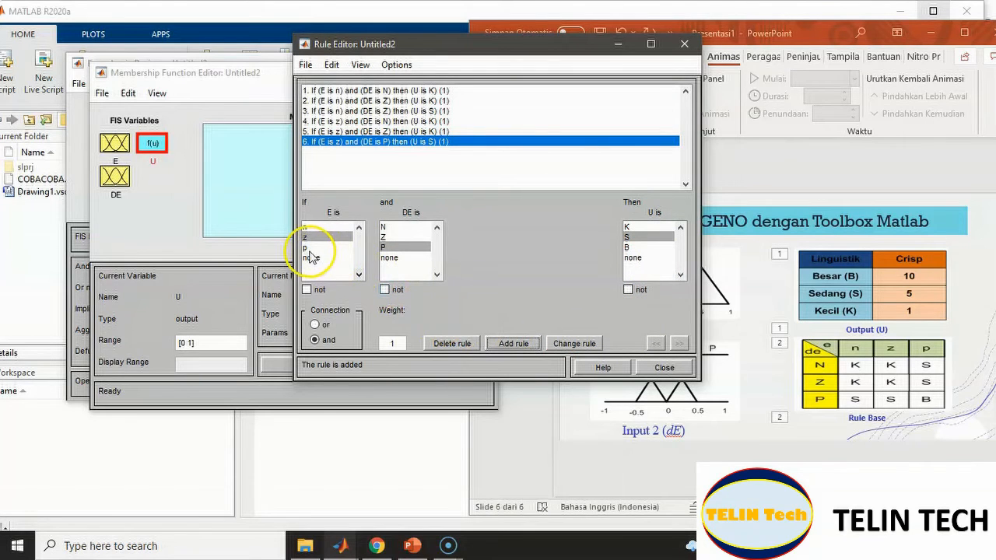
# Add two rules for E is p with U is S: one for DE is N and one for DE is Z
pyautogui.click(308, 248)
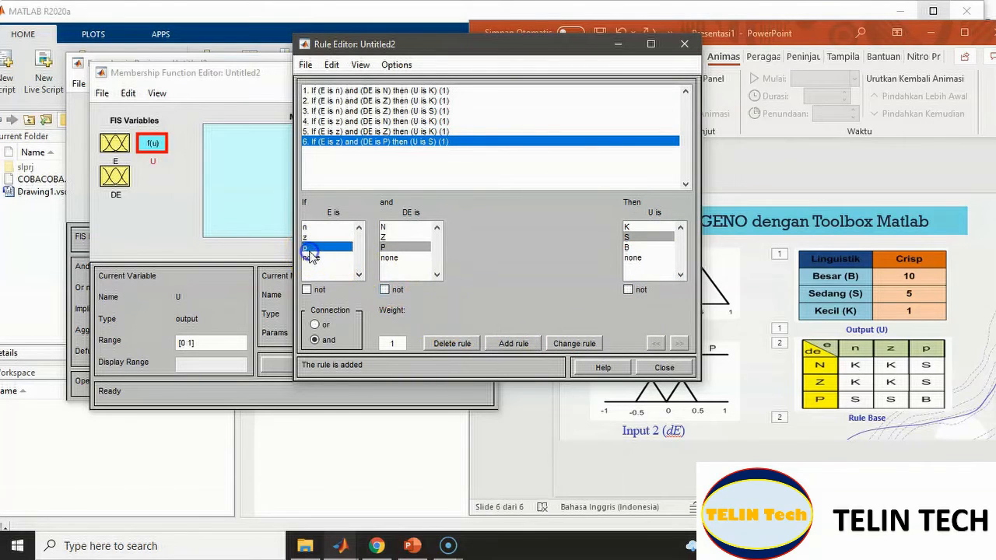
pyautogui.click(383, 227)
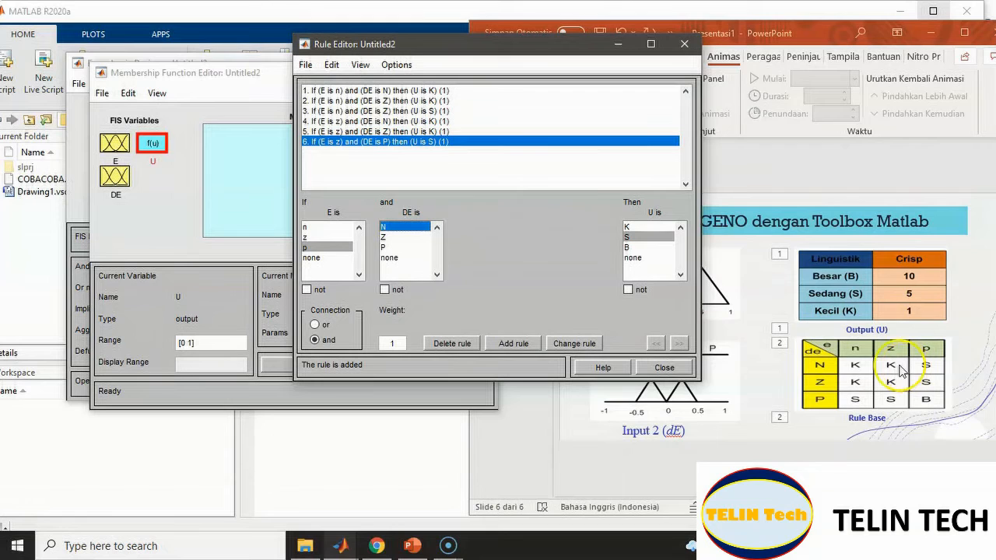
pyautogui.click(513, 343)
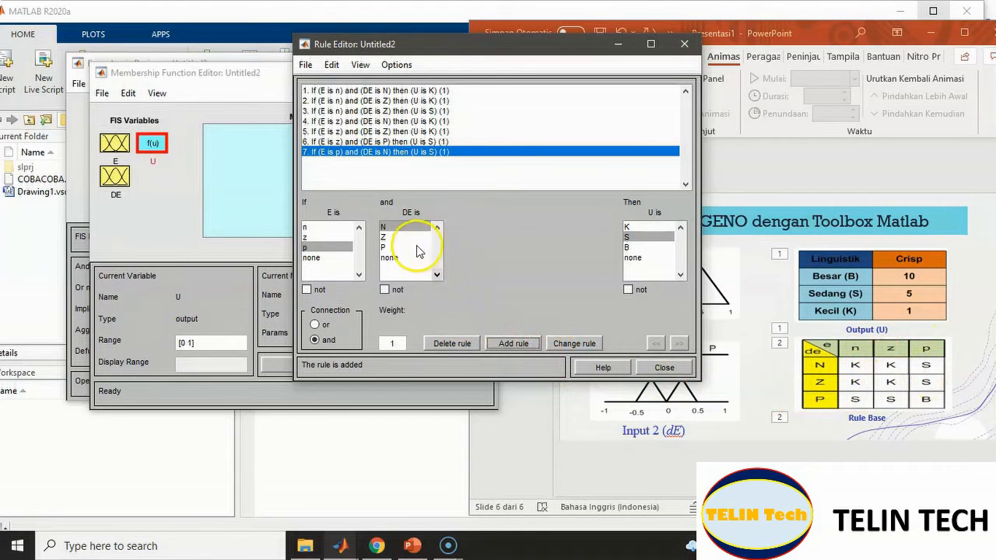
pyautogui.click(393, 236)
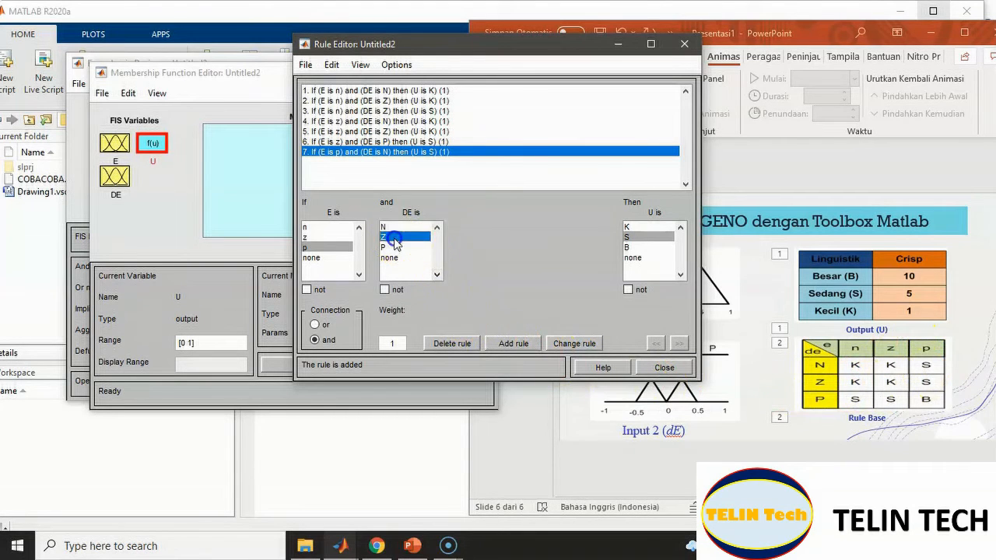
pyautogui.click(516, 344)
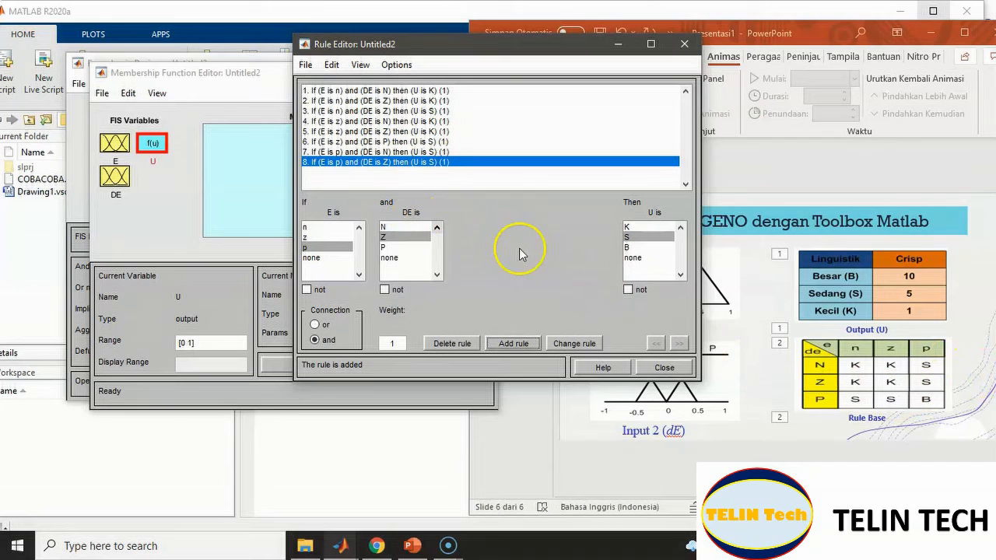
# Add the rule: if E is p and DE is P, then U is B, and close the Rule Editor
pyautogui.click(393, 247)
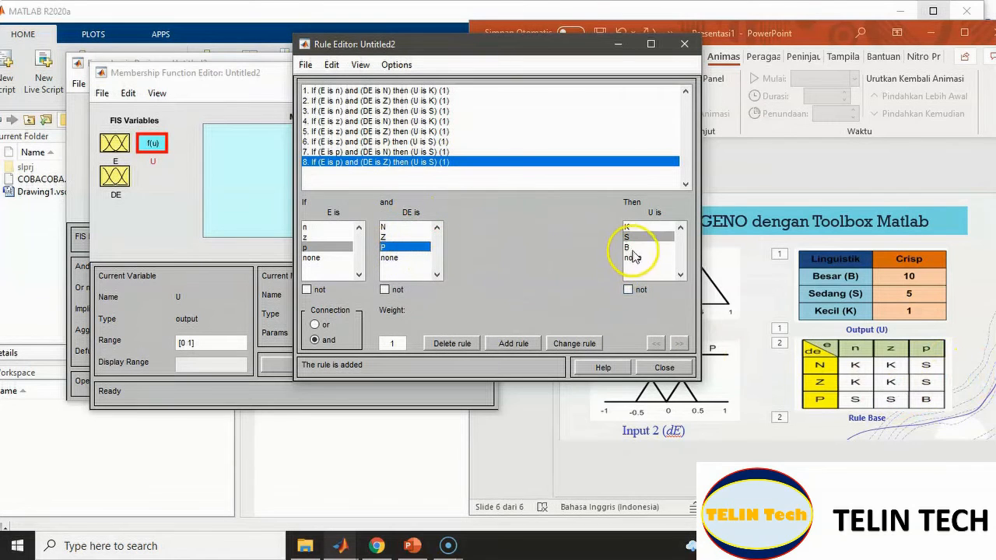
pyautogui.click(632, 248)
pyautogui.click(515, 344)
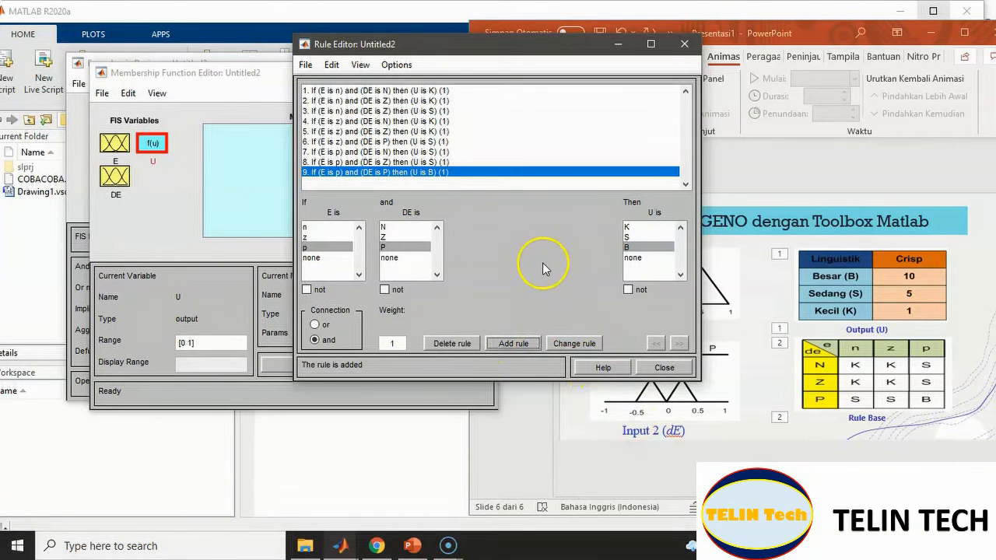
pyautogui.click(331, 67)
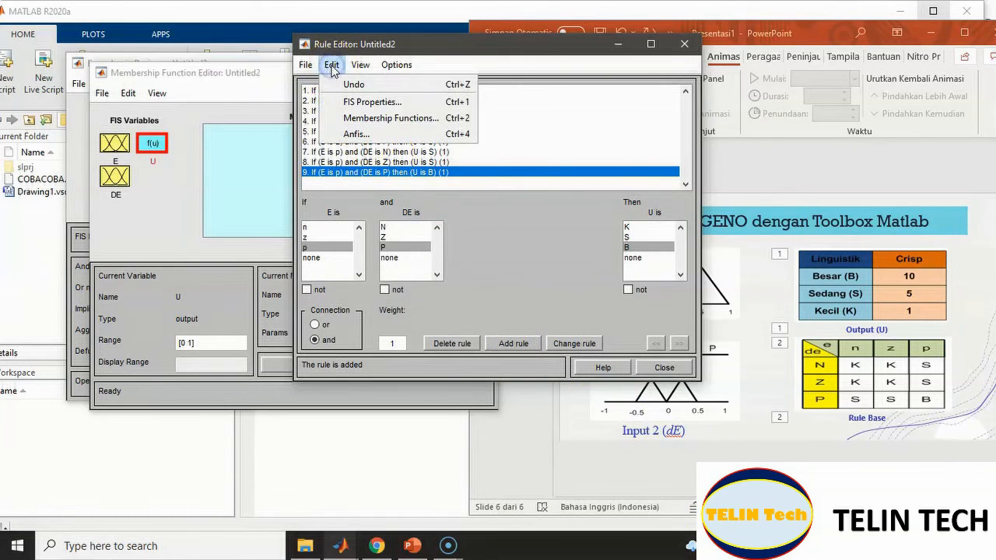
pyautogui.moveTo(364, 70)
pyautogui.click(372, 101)
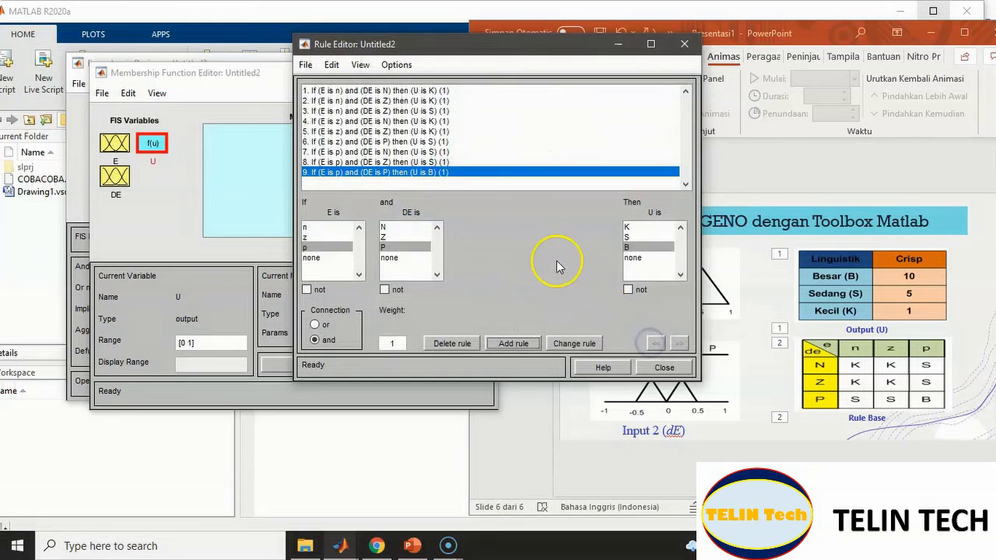
pyautogui.click(644, 368)
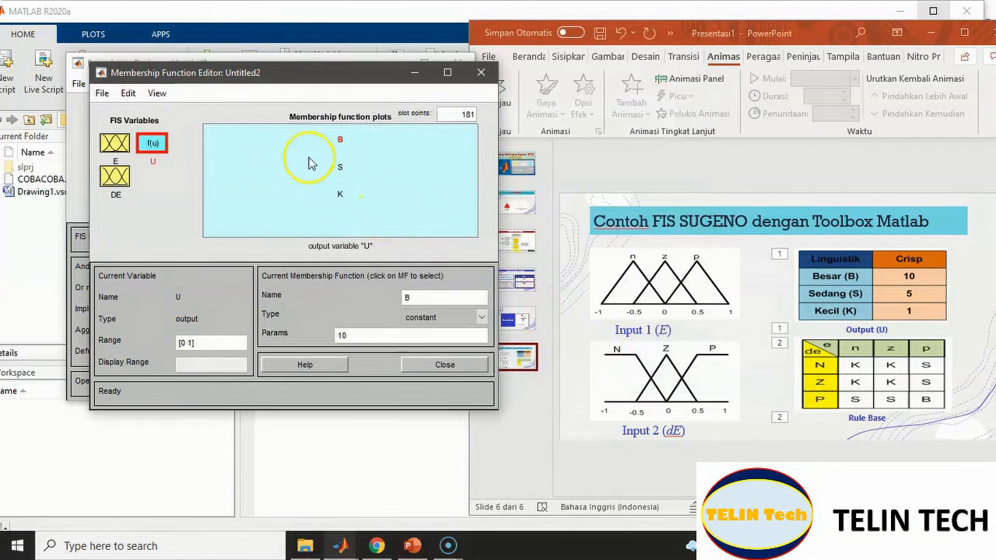
# Export the fuzzy inference system to the workspace under the variable name SUGENOCOBA
pyautogui.moveTo(236, 72); pyautogui.dragTo(413, 81)
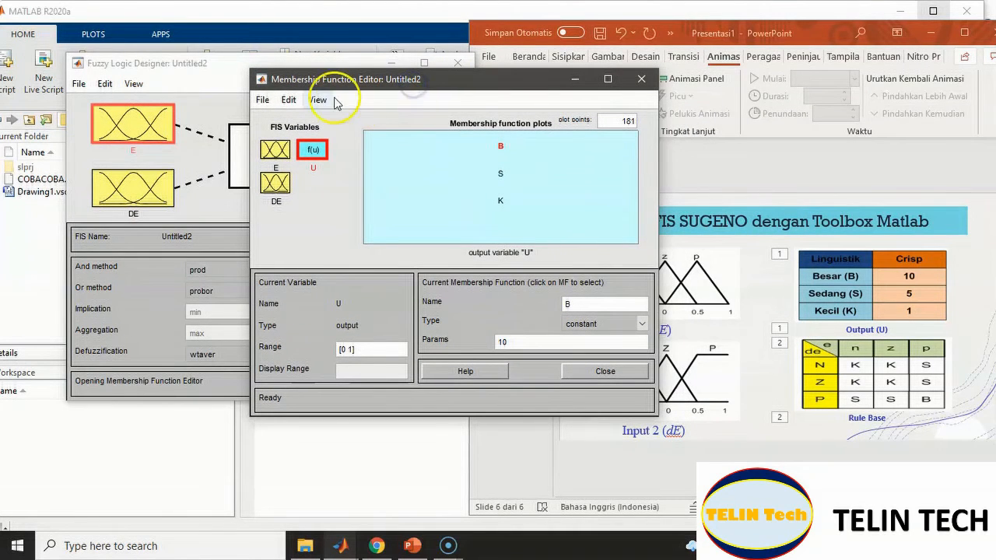
pyautogui.click(289, 100)
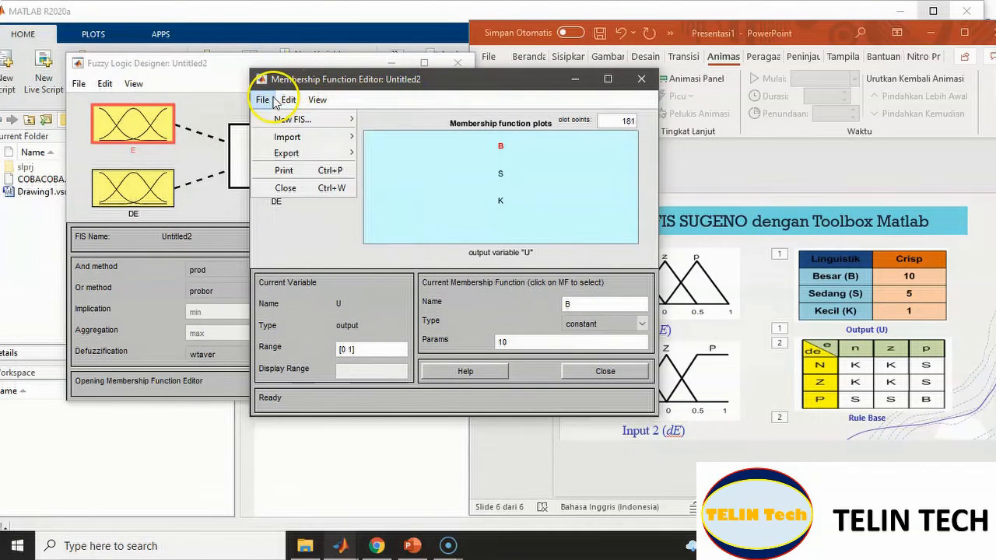
pyautogui.click(264, 100)
pyautogui.moveTo(343, 154)
pyautogui.click(380, 153)
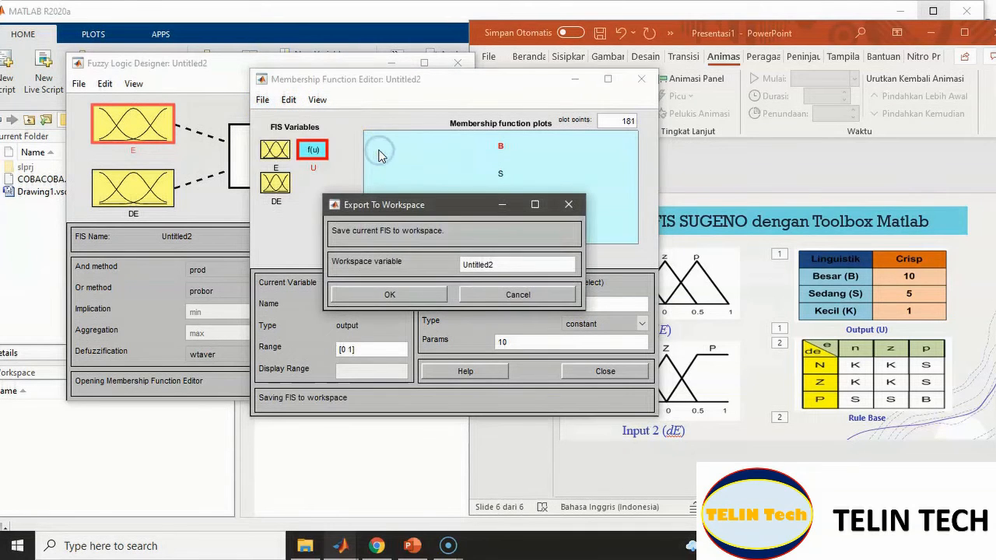
pyautogui.click(513, 265)
pyautogui.moveTo(504, 265); pyautogui.dragTo(463, 264)
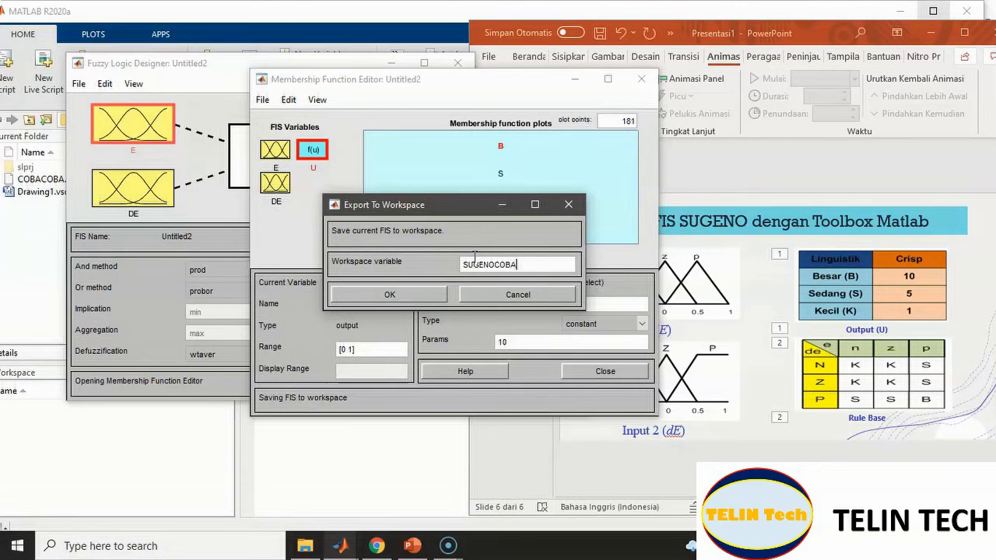
pyautogui.click(362, 293)
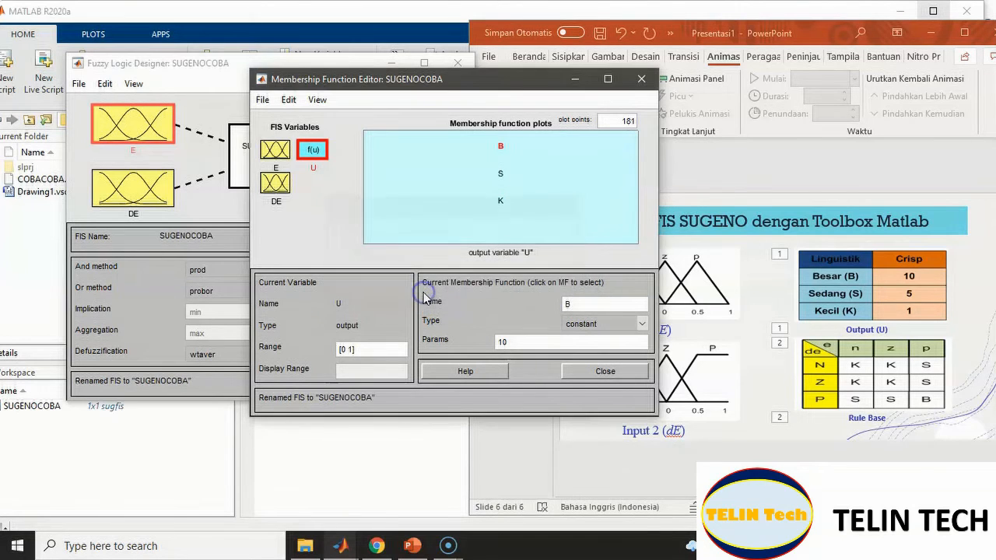
# Export the fuzzy inference system to the file SUGENOCOBA.fis in the fis sugeno folder
pyautogui.click(262, 99)
pyautogui.moveTo(288, 153)
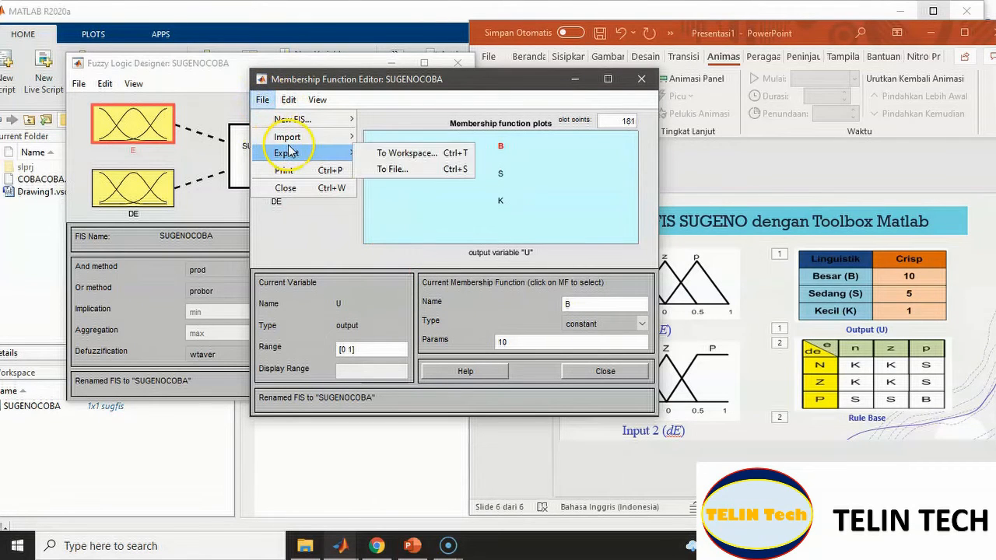
pyautogui.click(395, 172)
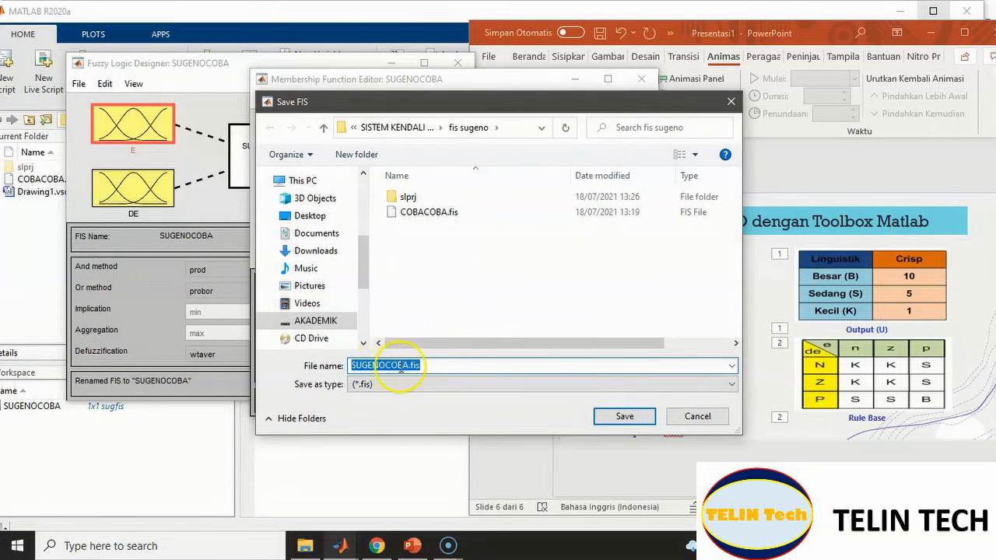
pyautogui.click(611, 415)
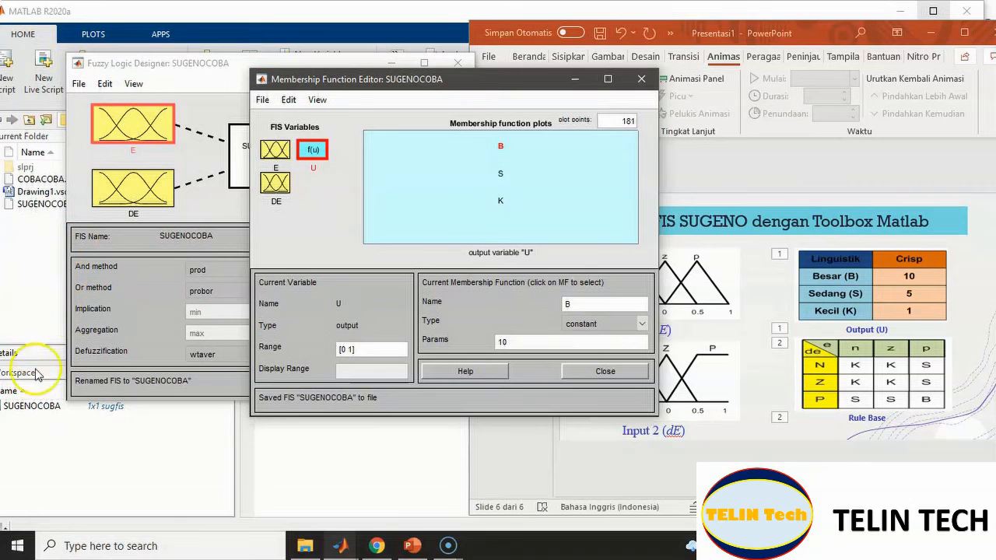
# Minimize the fuzzy editor windows, return to the main MATLAB window and create a blank Simulink model
pyautogui.click(397, 61)
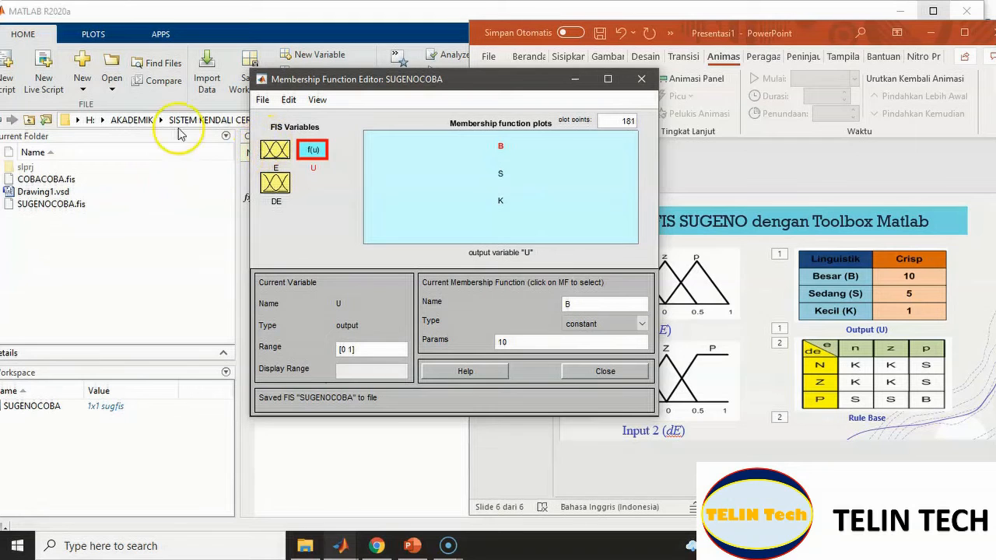
pyautogui.click(579, 79)
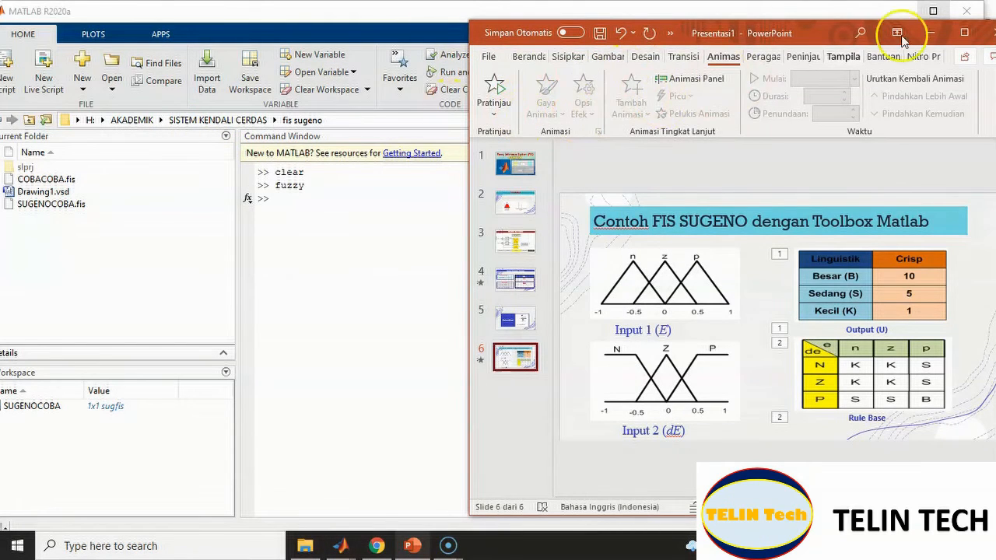
pyautogui.click(932, 13)
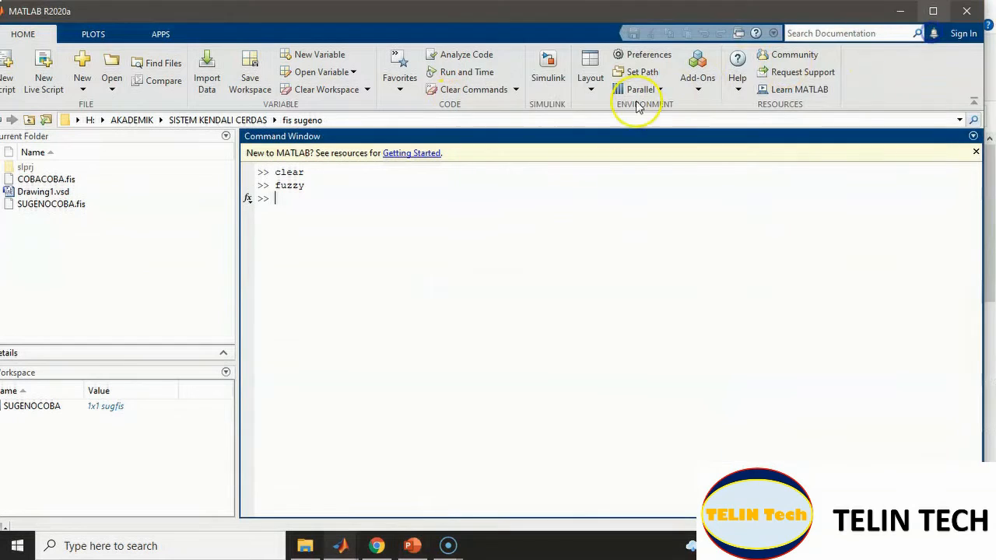
pyautogui.click(549, 64)
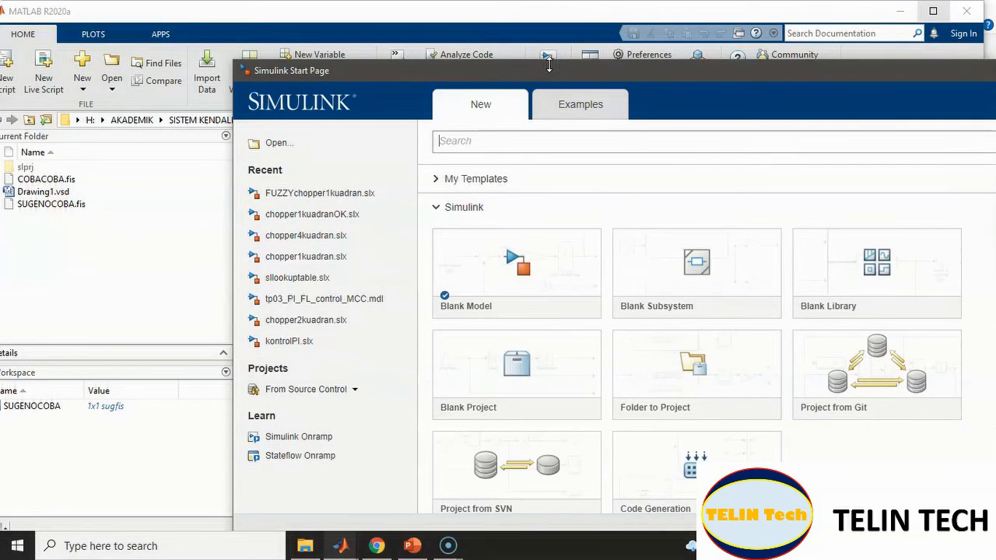
pyautogui.click(522, 267)
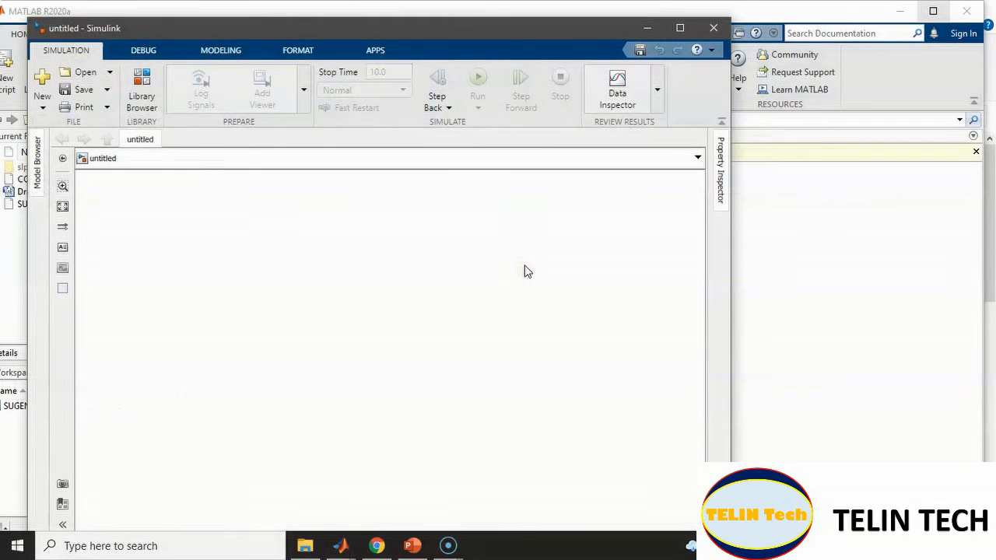
# Add a Scope block and, to its left, a Mux block from the Commonly Used Blocks library to the model
pyautogui.click(148, 99)
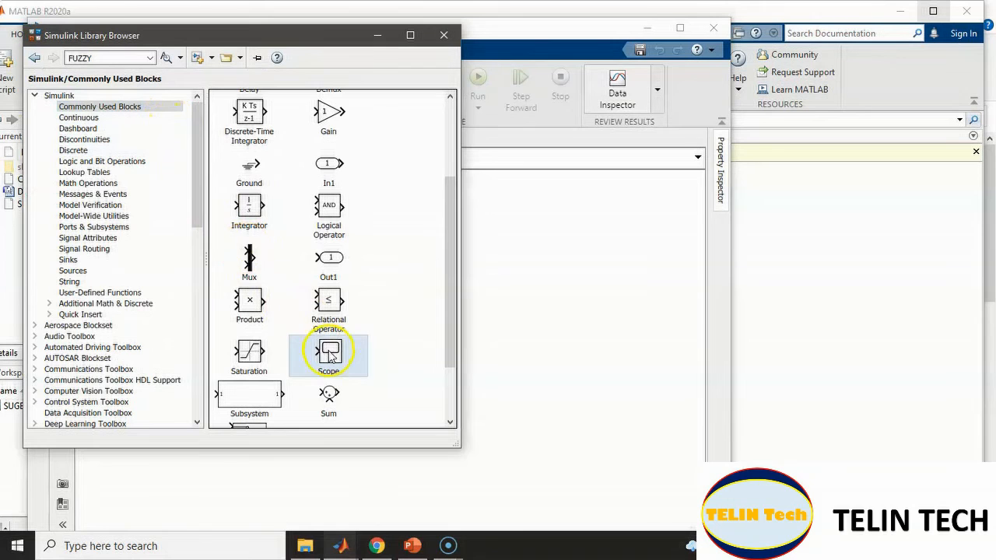
pyautogui.moveTo(417, 342); pyautogui.dragTo(523, 344)
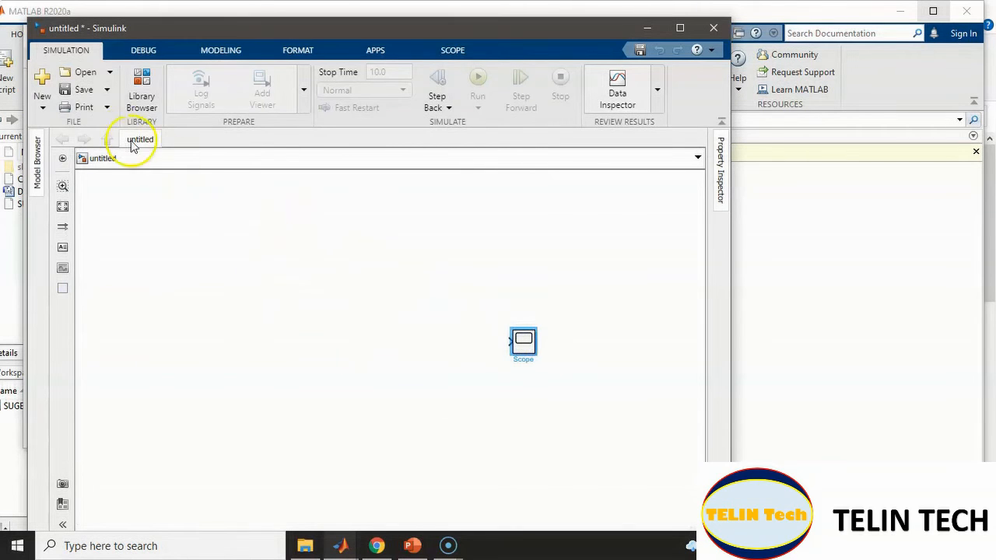
pyautogui.click(139, 83)
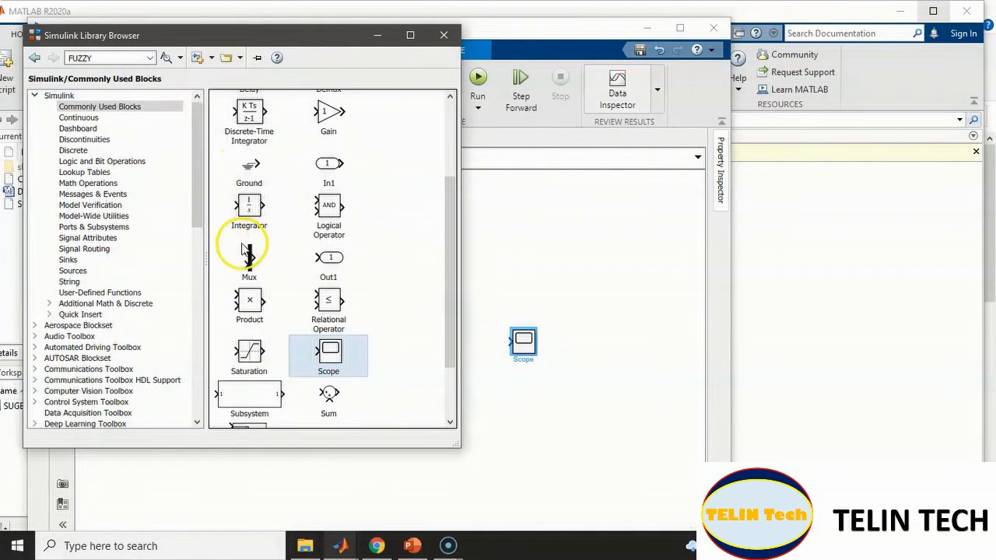
pyautogui.moveTo(250, 257); pyautogui.dragTo(335, 340)
# Search the Simulink library for FUZZY and place a Fuzzy Logic Controller block between the Mux and the Scope
pyautogui.click(141, 82)
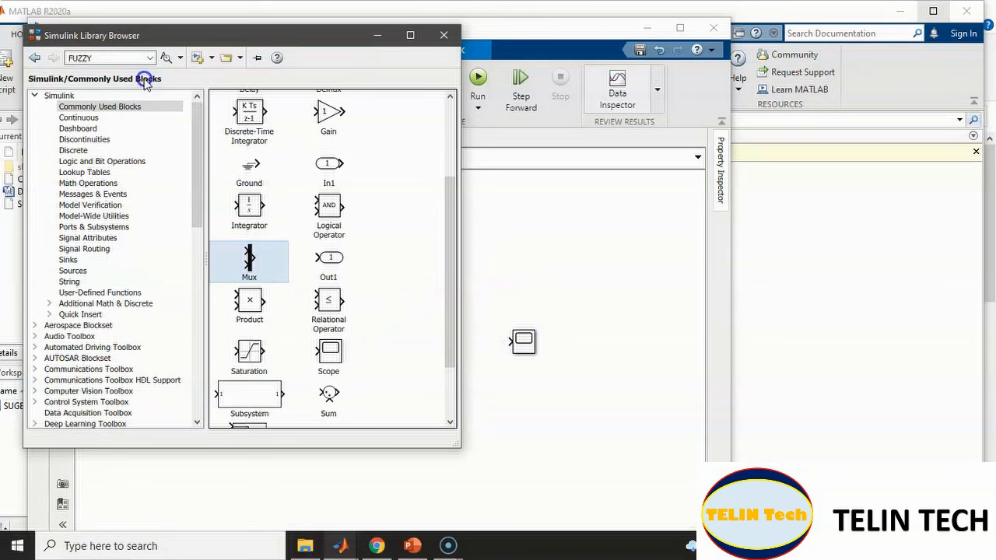
pyautogui.click(168, 59)
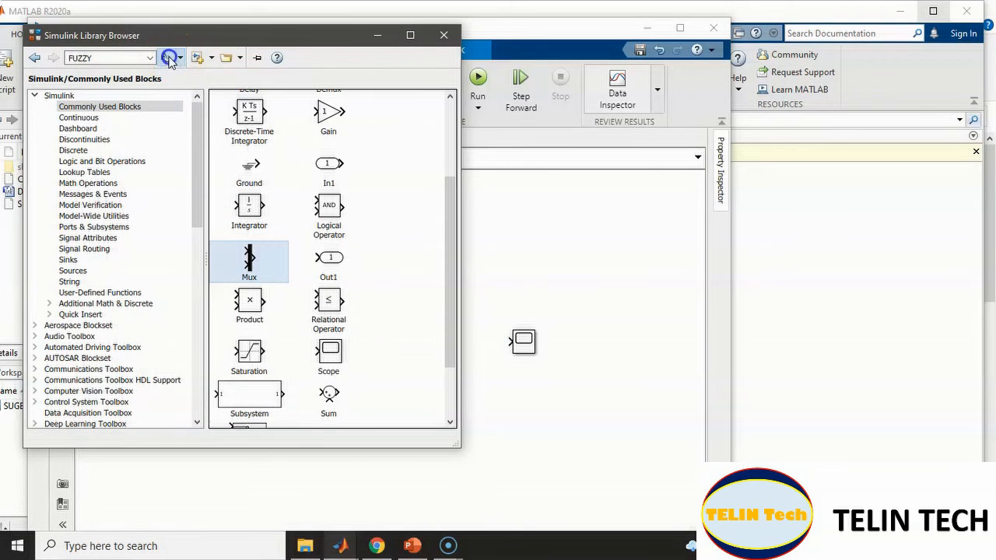
pyautogui.moveTo(239, 144); pyautogui.dragTo(408, 344)
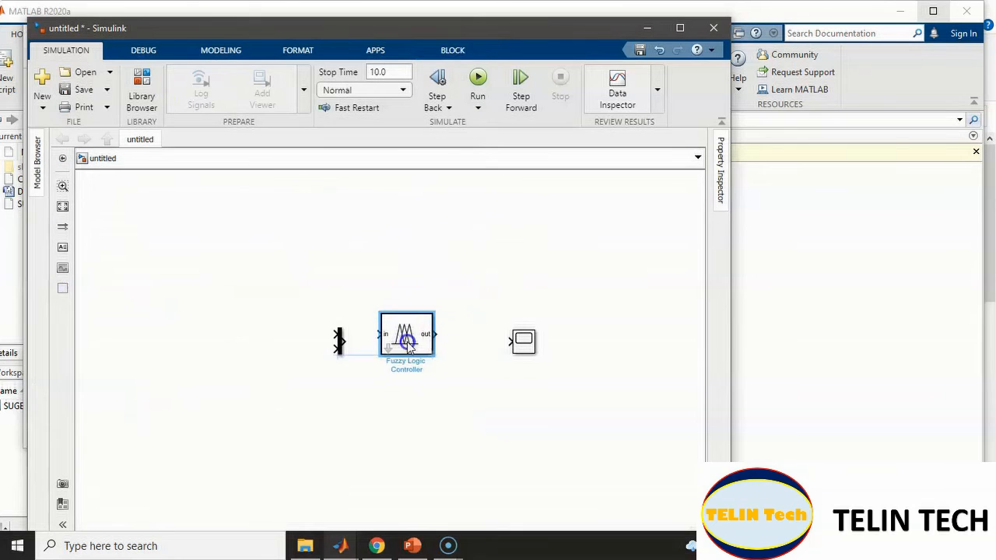
# Align the Fuzzy Logic Controller with the Mux and Scope, and connect the Mux output through it to the Scope
pyautogui.click(380, 383)
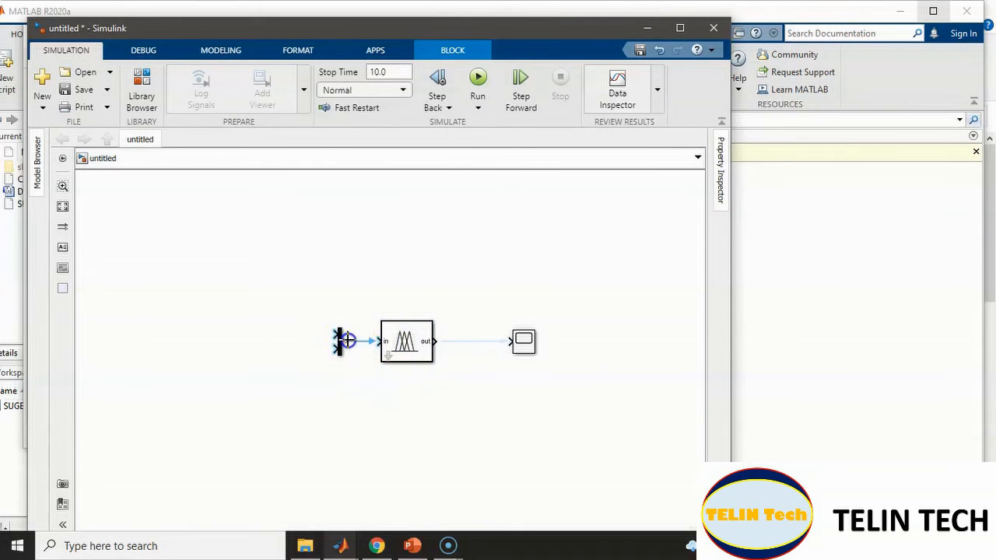
pyautogui.moveTo(343, 340); pyautogui.dragTo(380, 341)
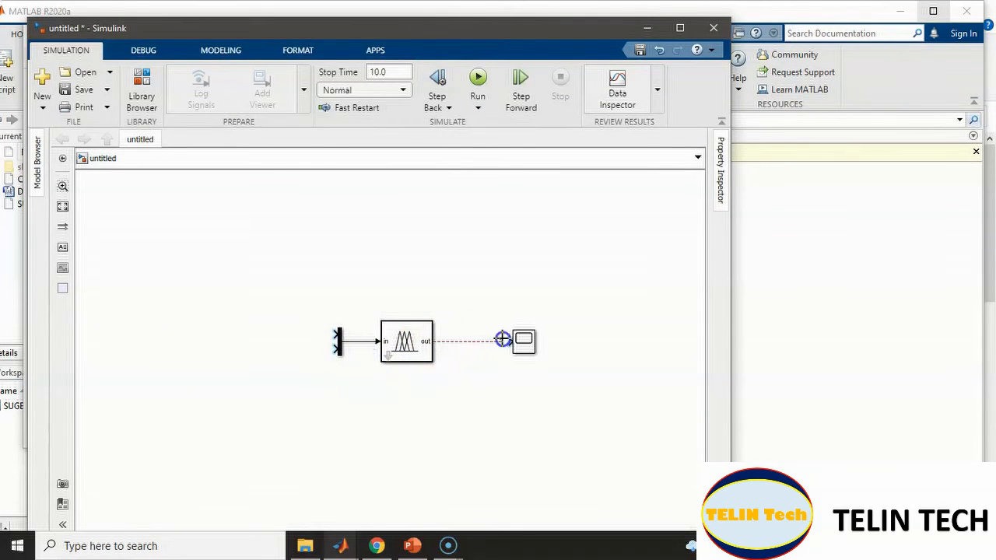
pyautogui.moveTo(507, 339); pyautogui.dragTo(510, 340)
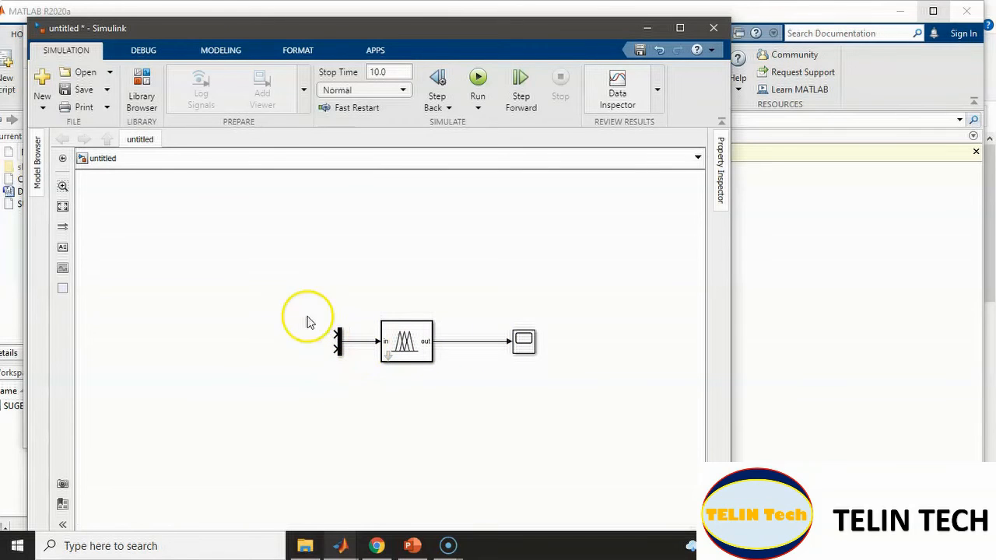
# Place two Counter Limited blocks from the Sources library, one above the other, before the Mux and connect them to its two inputs
pyautogui.click(139, 99)
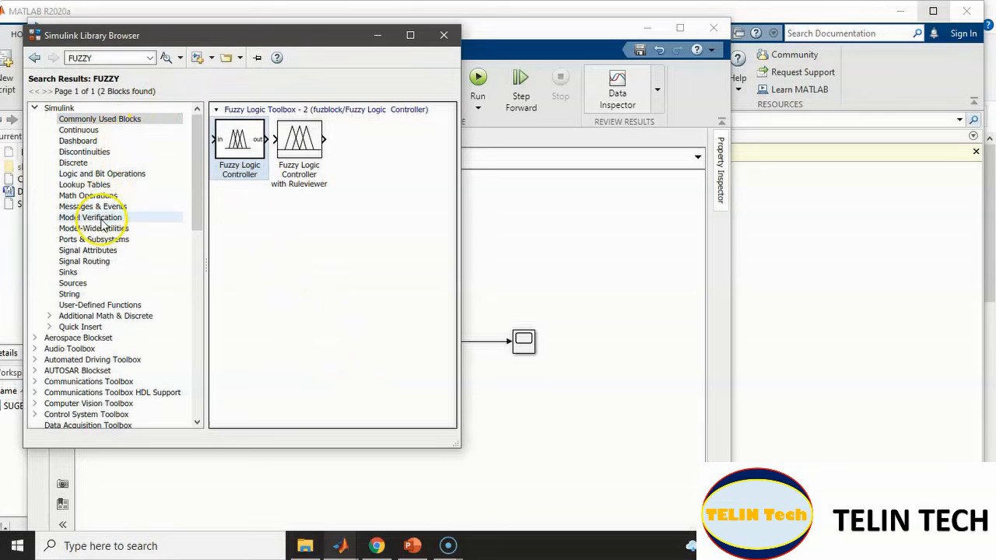
pyautogui.click(80, 284)
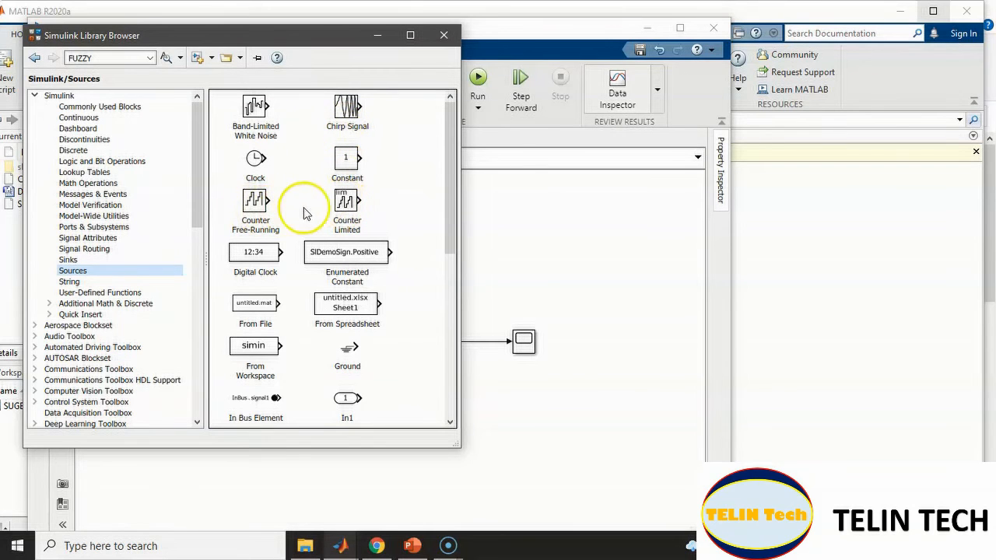
pyautogui.moveTo(356, 203); pyautogui.dragTo(265, 337)
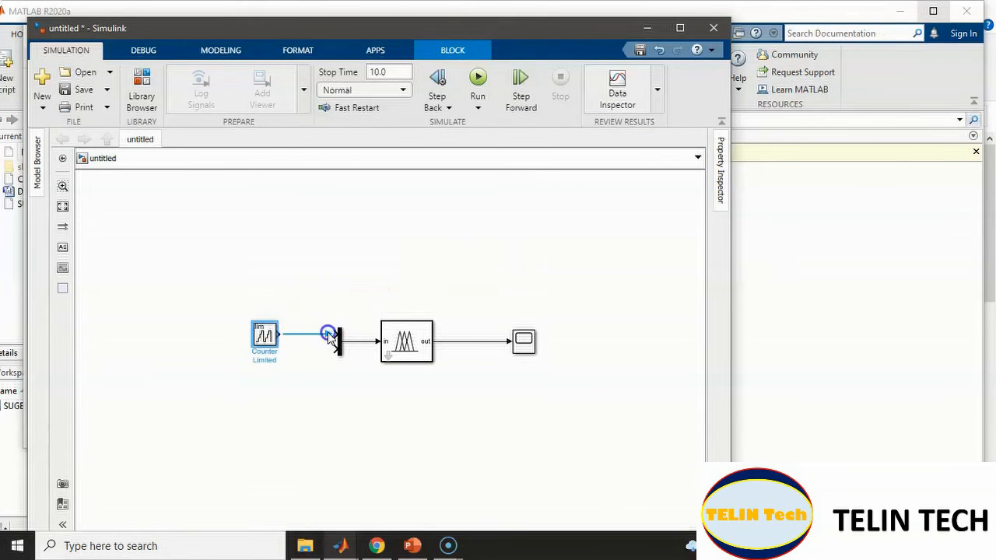
pyautogui.moveTo(264, 336)
pyautogui.mouseDown()
pyautogui.moveTo(265, 379)
pyautogui.moveTo(338, 348)
pyautogui.mouseUp()
# Set the upper limit of the lower Counter Limited block to 1 and apply it
pyautogui.doubleClick(265, 378)
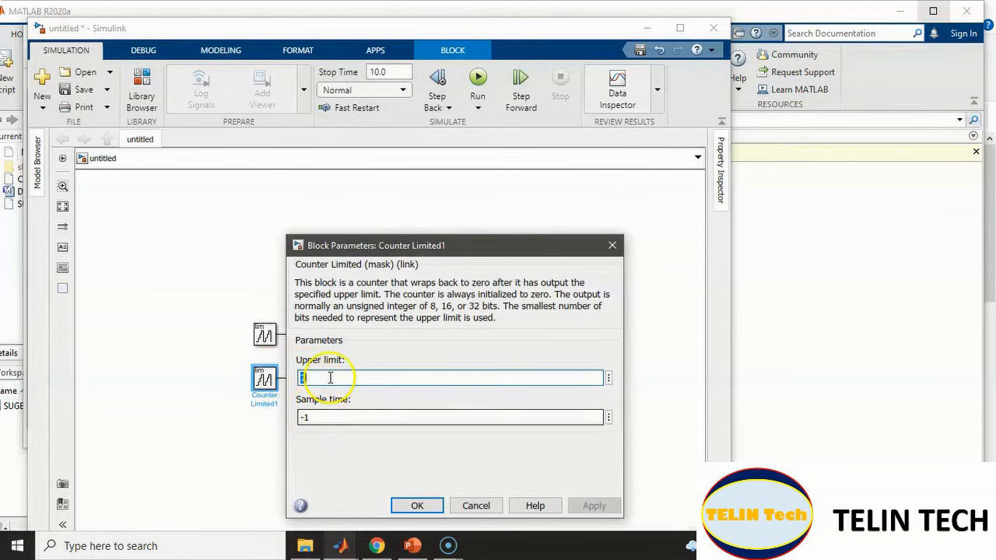
pyautogui.write('1')
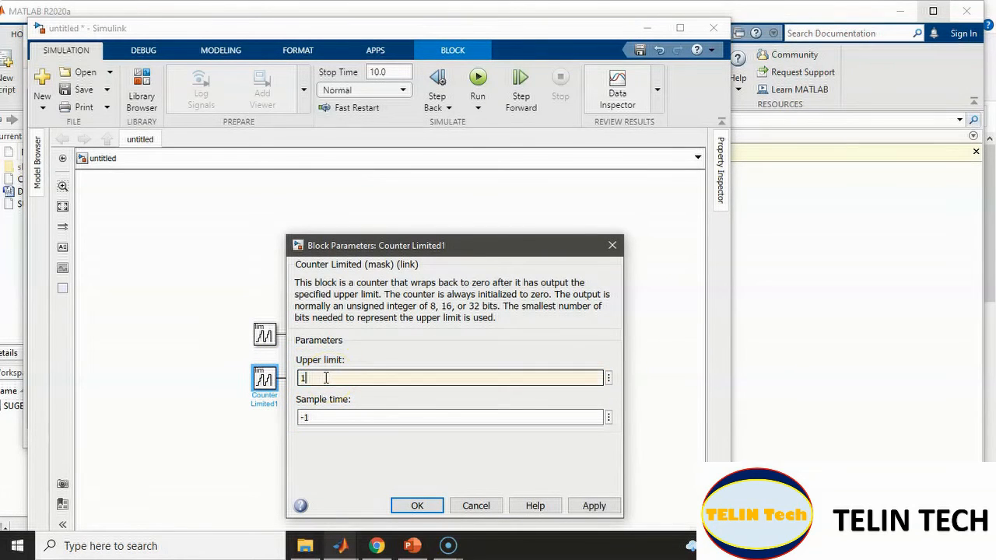
pyautogui.moveTo(393, 238); pyautogui.dragTo(428, 78)
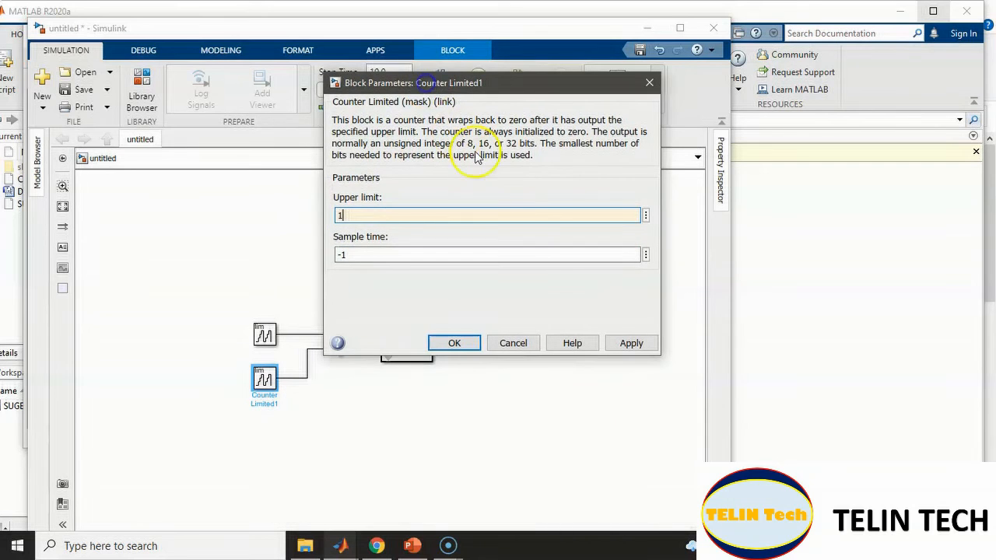
pyautogui.click(630, 344)
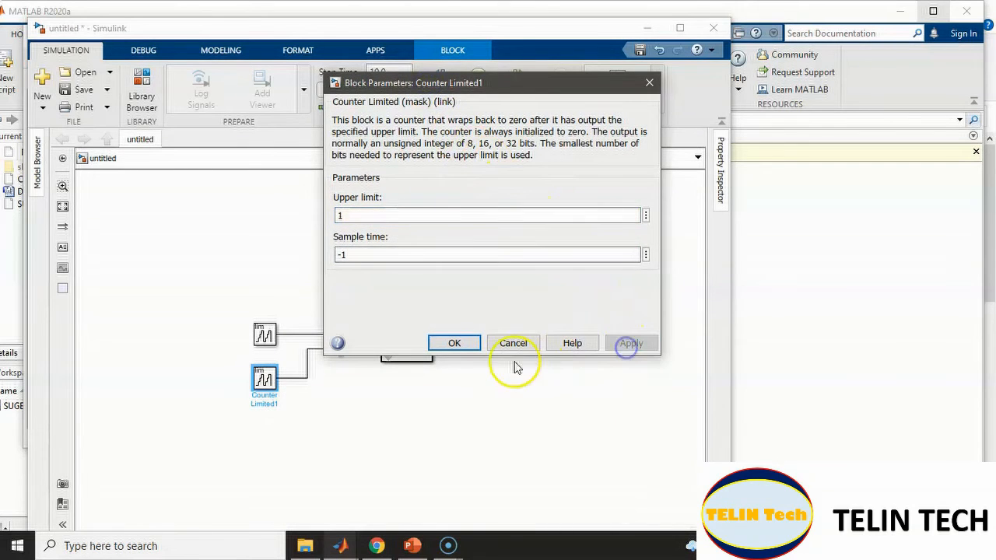
pyautogui.click(452, 342)
# Set the upper limit of the upper Counter Limited block to 1 and apply it
pyautogui.click(265, 335)
pyautogui.doubleClick(265, 335)
pyautogui.doubleClick(316, 336)
pyautogui.write('1')
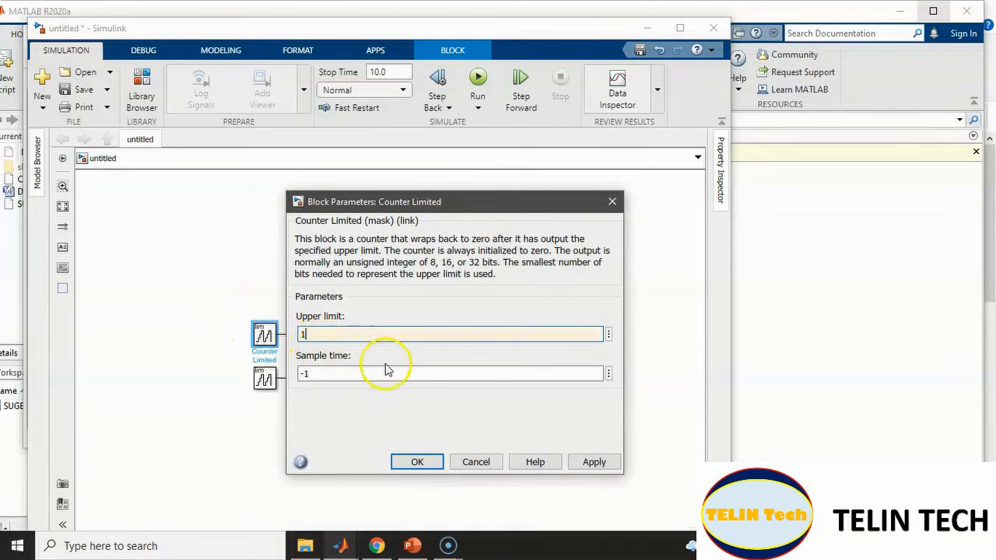
pyautogui.click(584, 462)
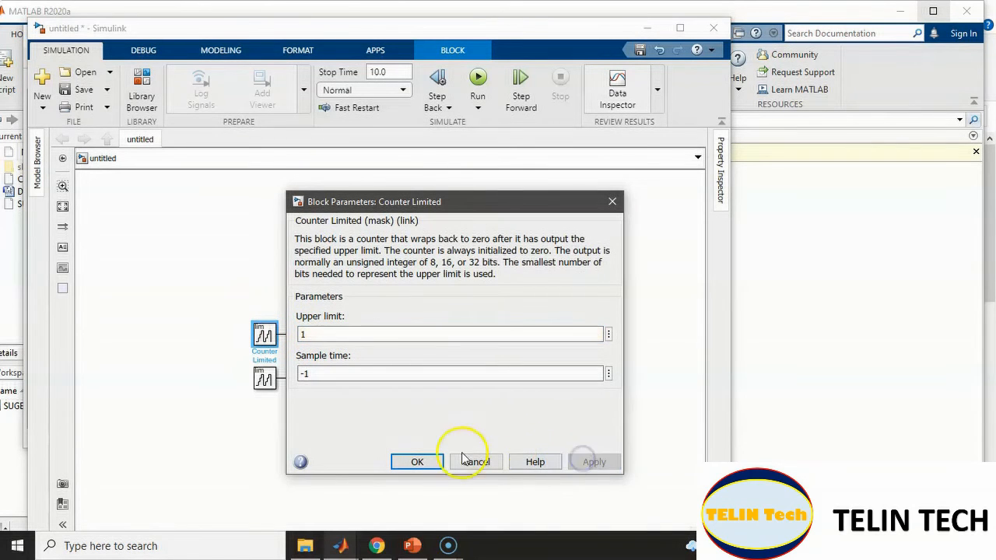
pyautogui.click(417, 461)
# Set the FIS name of the Fuzzy Logic Controller block to the workspace variable SUGENOCOBA
pyautogui.doubleClick(404, 341)
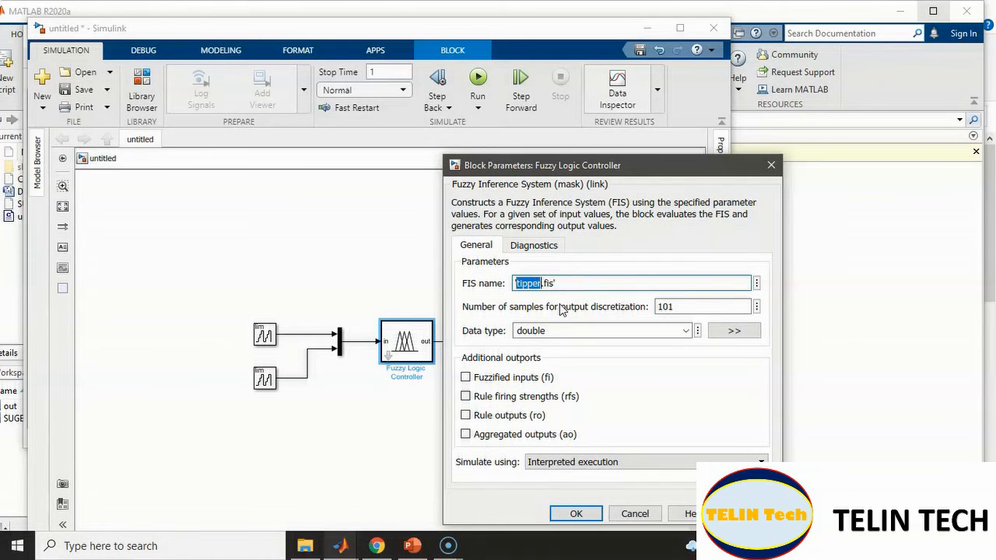
pyautogui.moveTo(572, 283); pyautogui.dragTo(520, 283)
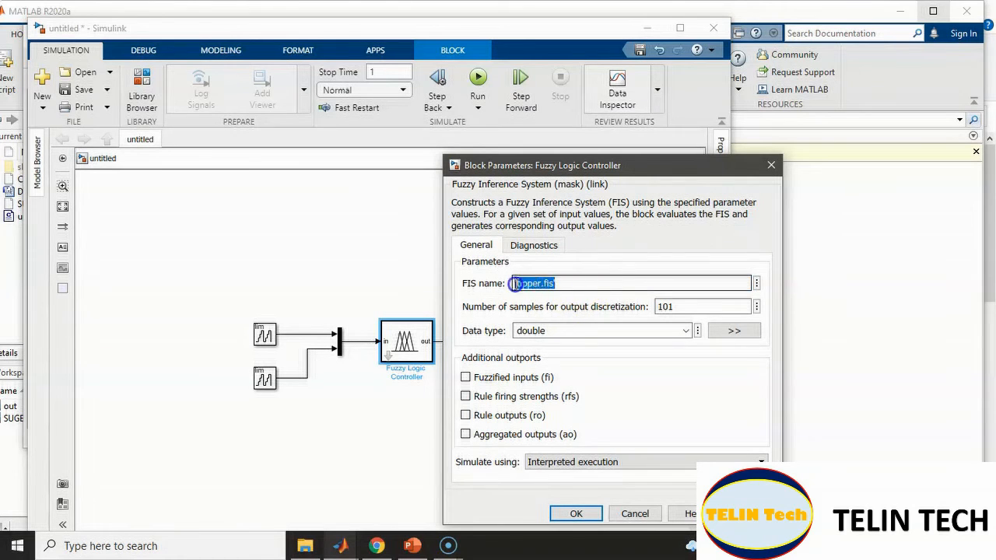
pyautogui.write("'su")
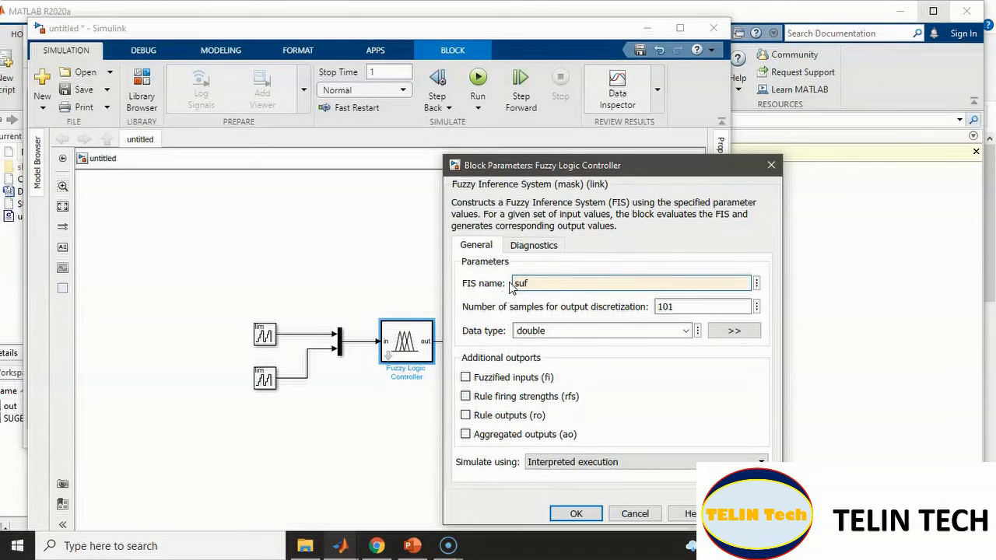
pyautogui.write('geno')
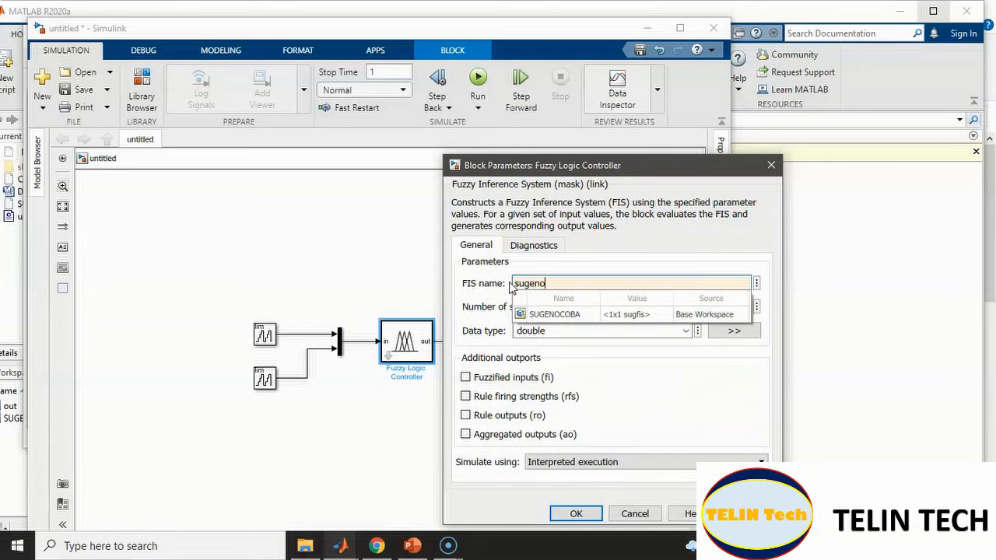
pyautogui.write('coba')
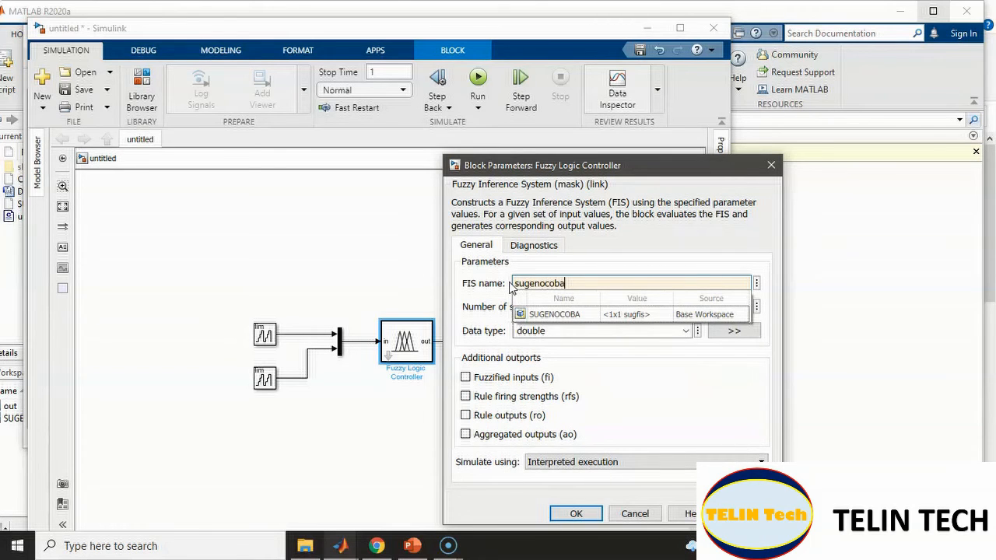
pyautogui.click(558, 314)
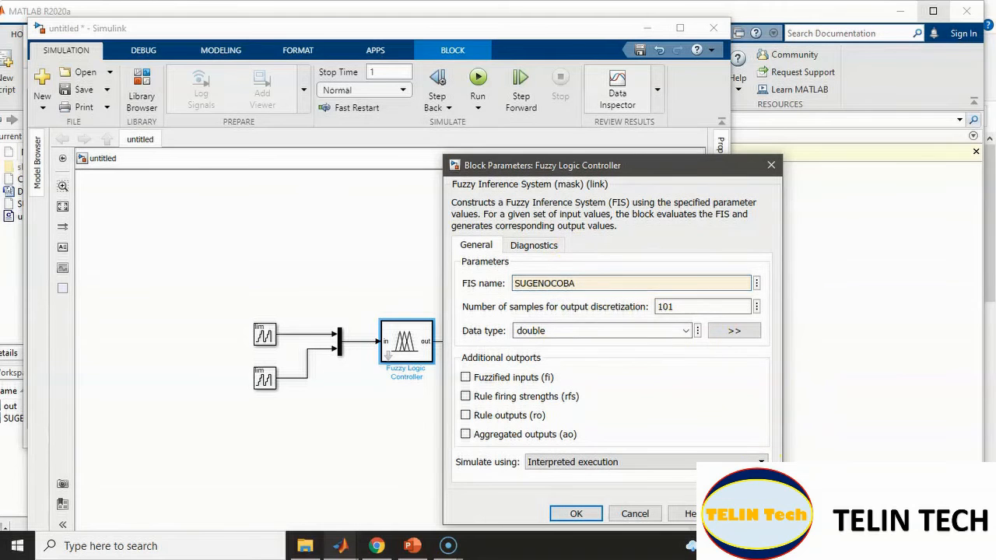
pyautogui.click(576, 513)
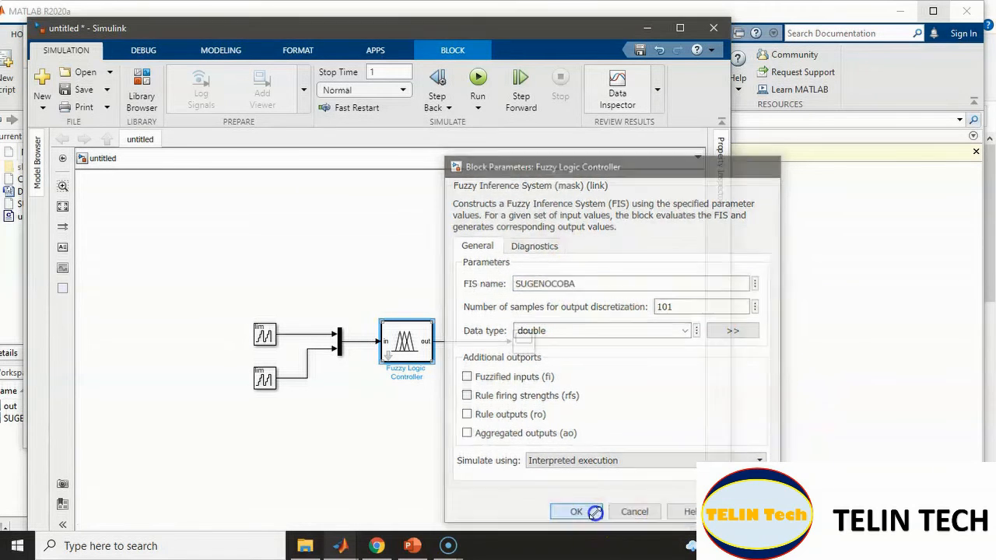
# Run the simulation, examine the fuzzy controller output in the maximized Scope window, and close the window
pyautogui.click(479, 83)
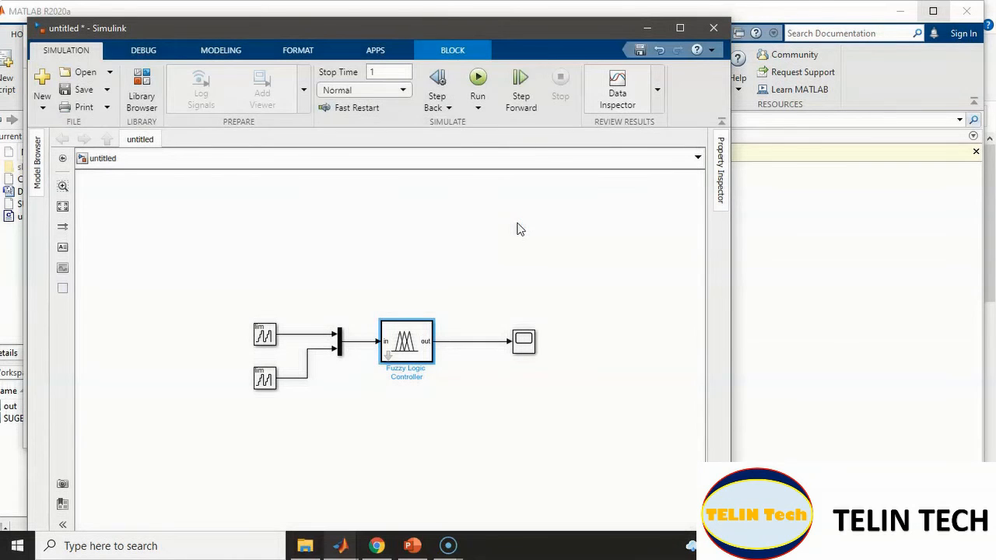
pyautogui.click(523, 341)
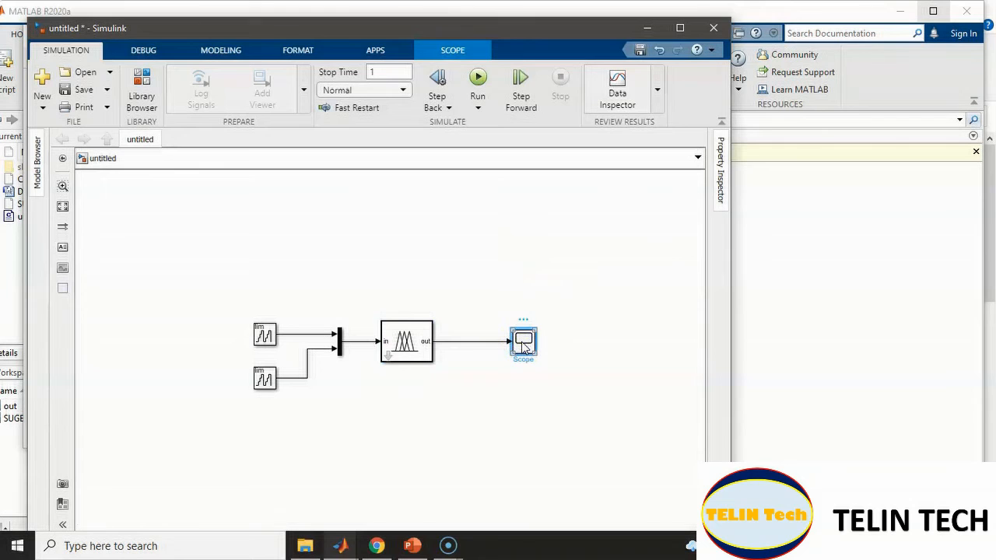
pyautogui.doubleClick(523, 345)
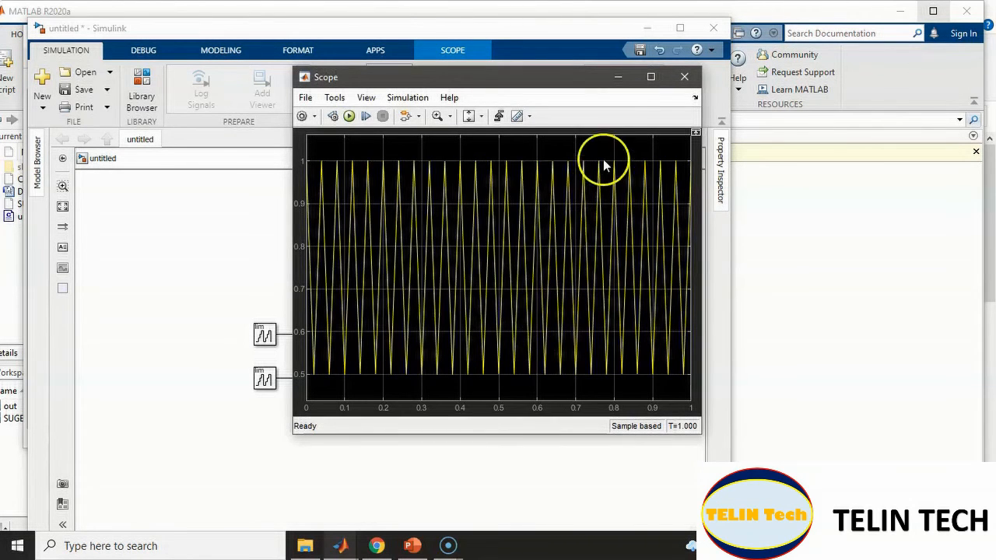
pyautogui.click(650, 76)
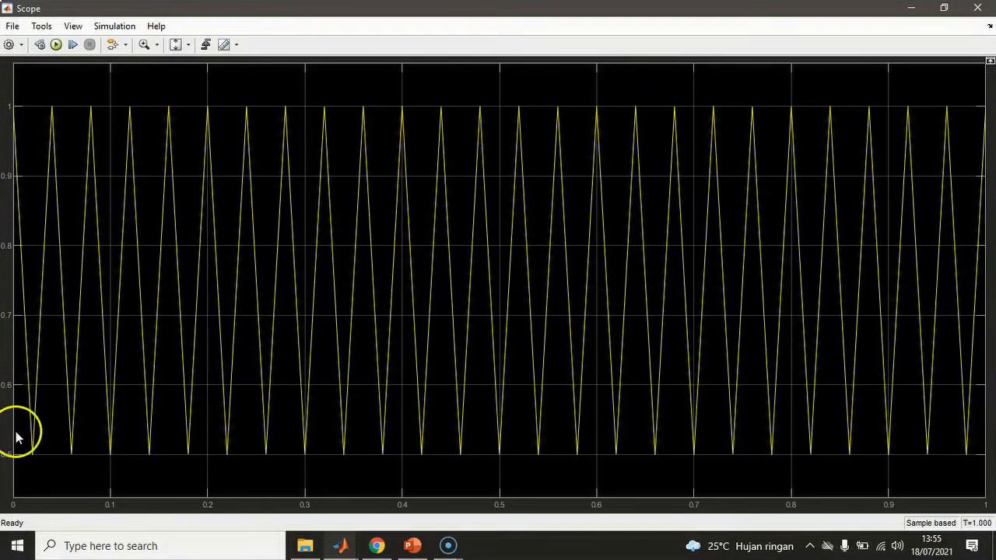
pyautogui.click(976, 9)
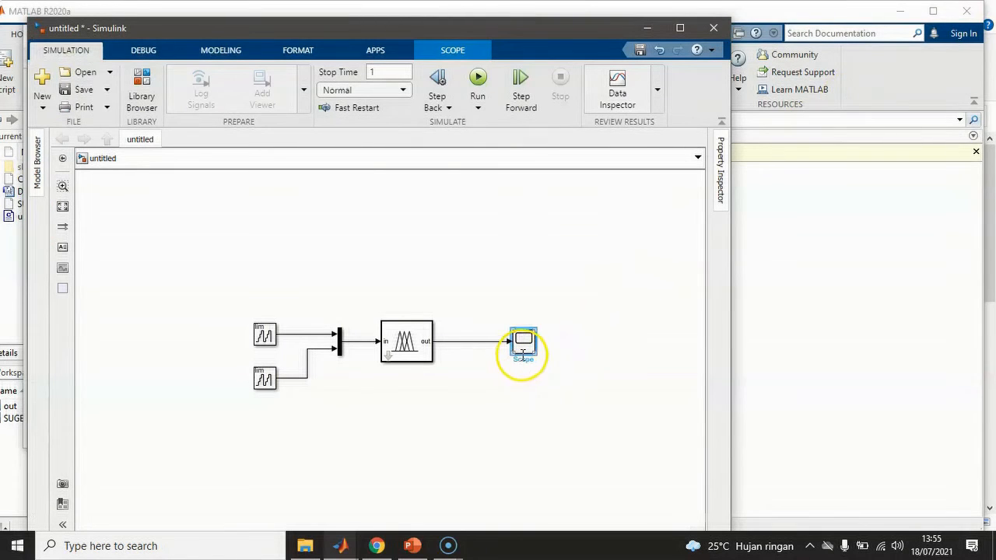
# Set the Scope block's number of input ports to 3 and make the block taller
pyautogui.doubleClick(529, 344)
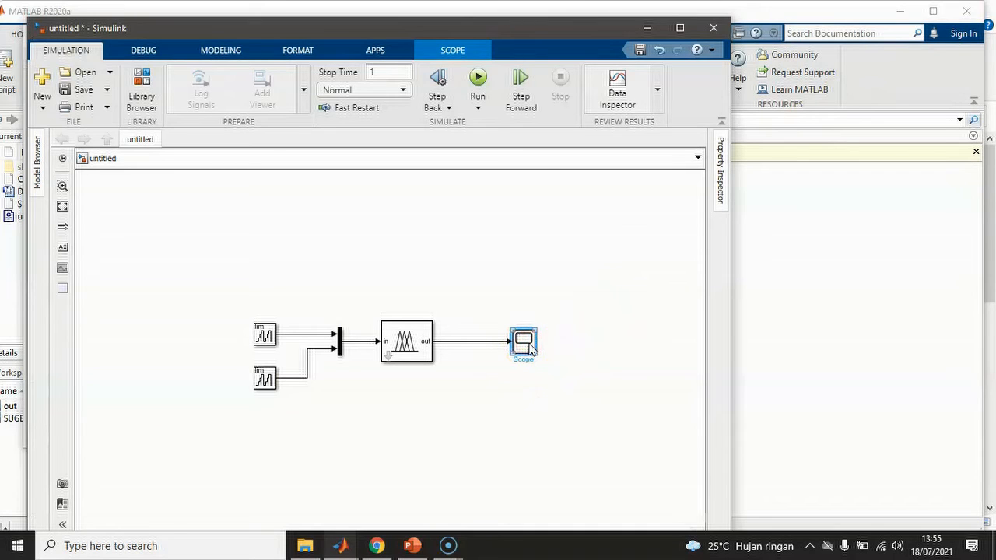
pyautogui.rightClick(530, 348)
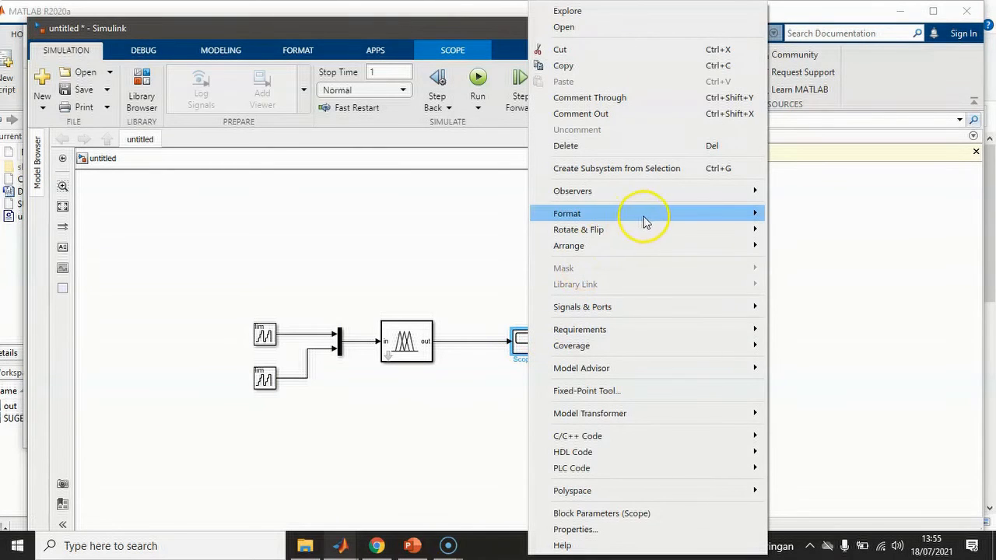
pyautogui.moveTo(678, 310)
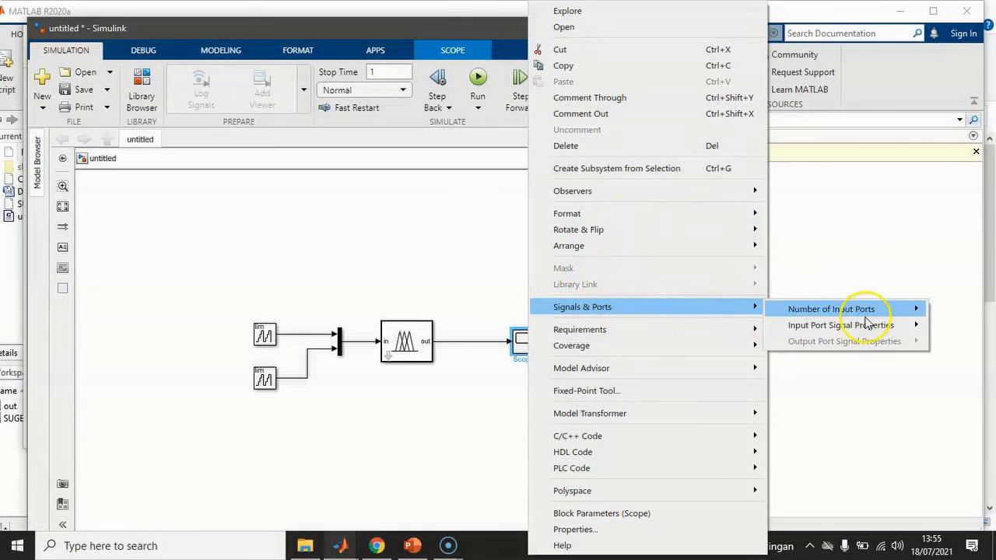
pyautogui.moveTo(900, 305)
pyautogui.click(932, 343)
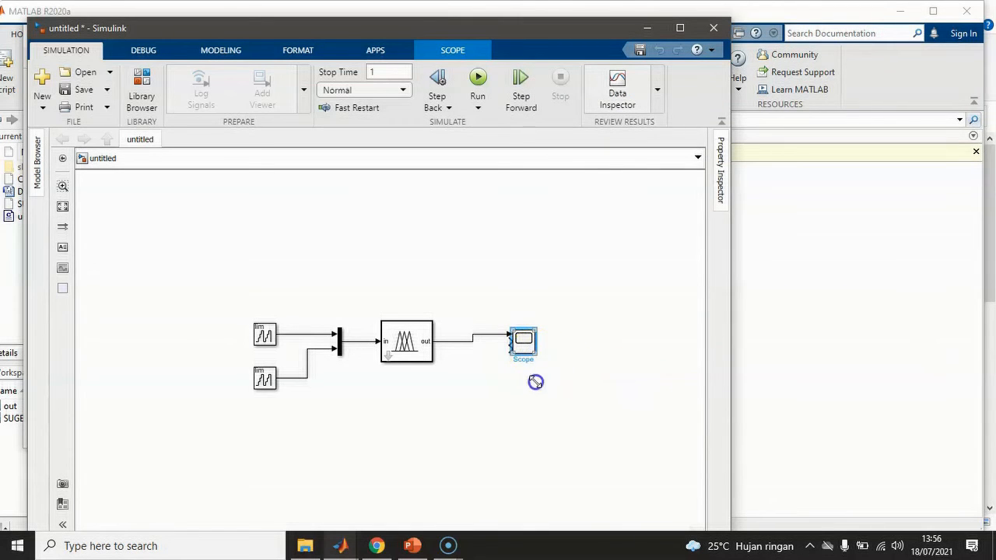
pyautogui.moveTo(535, 382); pyautogui.dragTo(536, 396)
# Branch the upper counter's signal to the Scope's second input and the lower counter's signal to its third input
pyautogui.moveTo(509, 363); pyautogui.dragTo(315, 336)
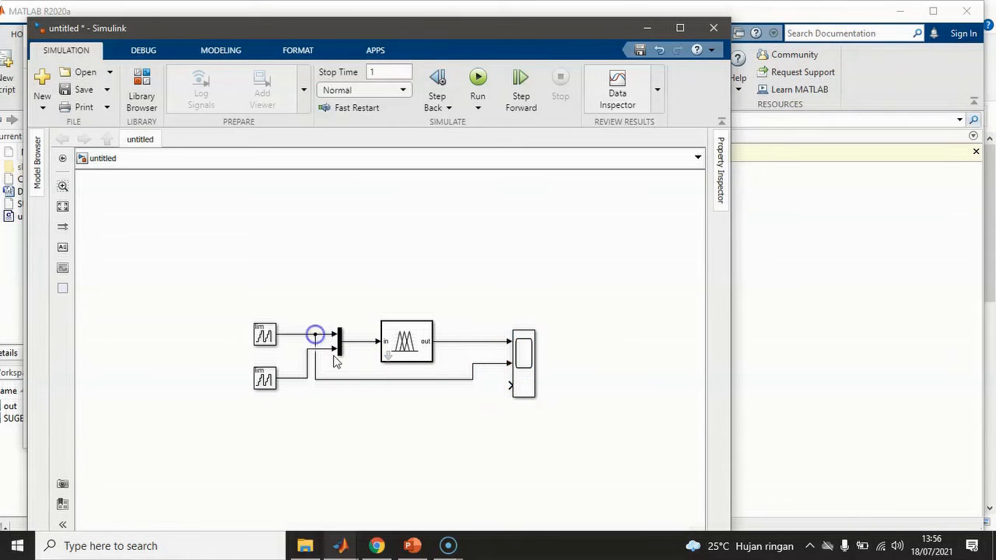
pyautogui.click(513, 389)
pyautogui.moveTo(510, 383); pyautogui.dragTo(307, 378)
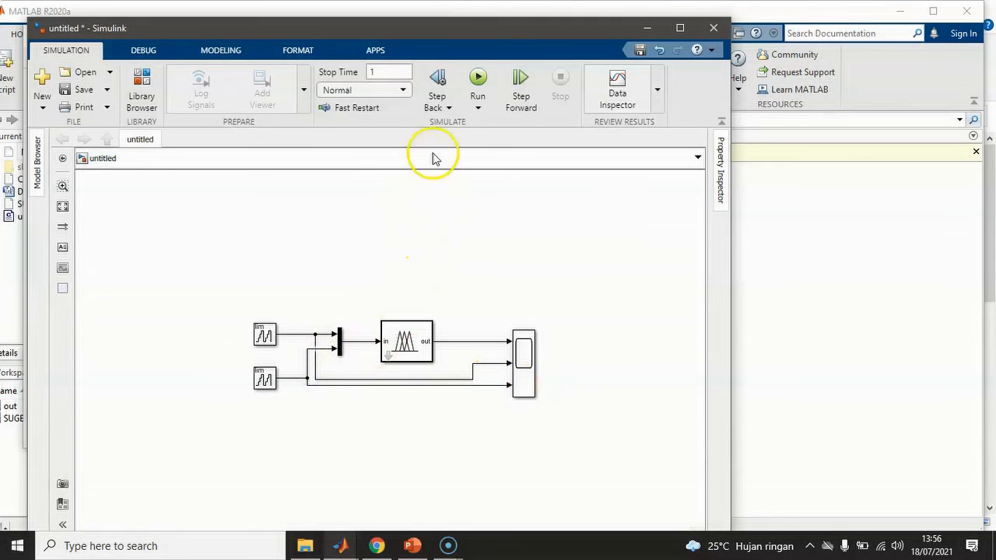
# Run the simulation again and arrange the Scope display as three plots stacked in one column
pyautogui.click(481, 81)
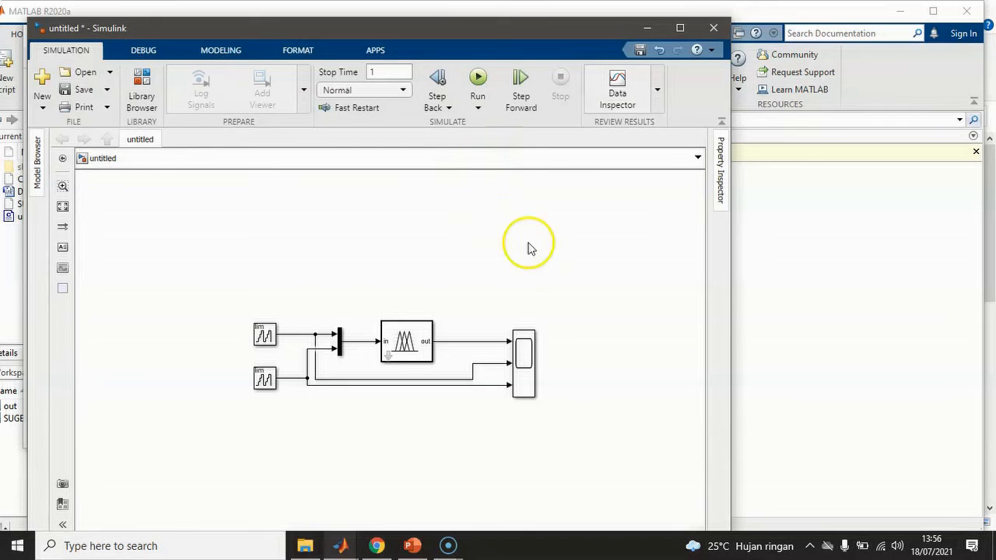
pyautogui.doubleClick(521, 358)
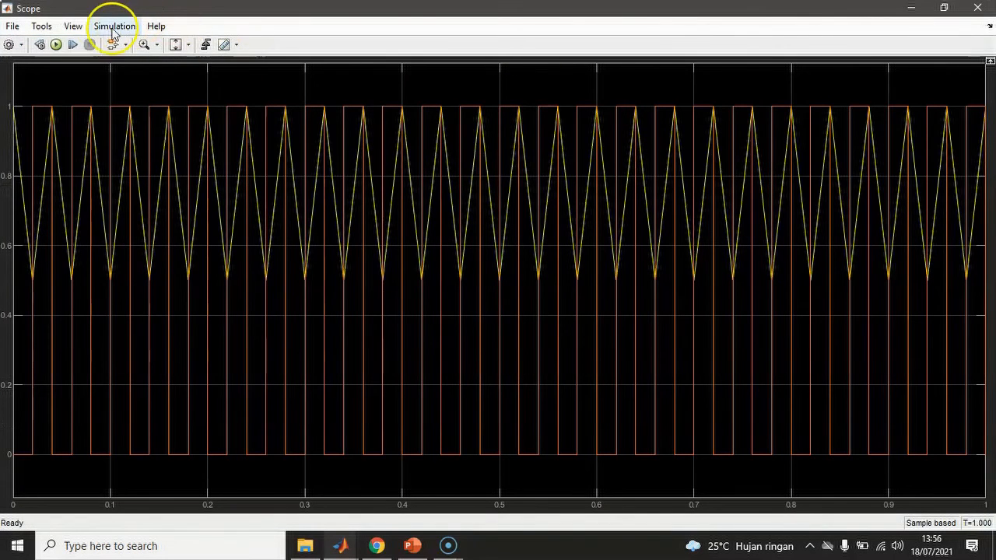
pyautogui.click(72, 28)
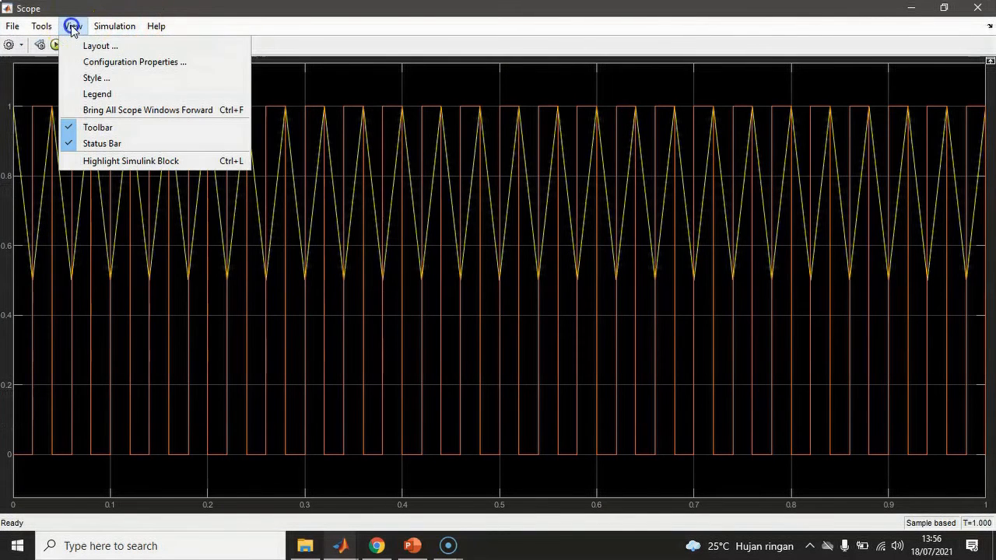
pyautogui.click(88, 46)
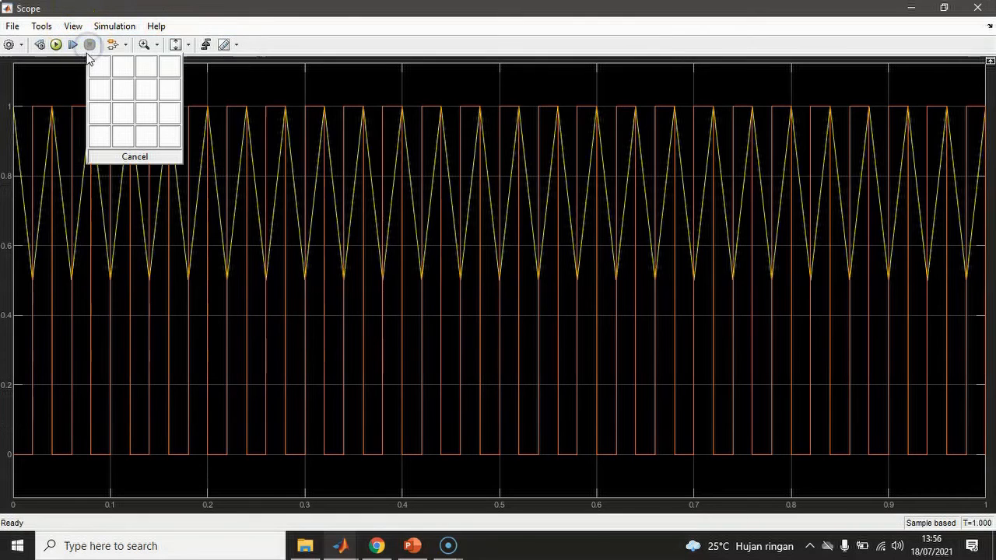
pyautogui.click(96, 111)
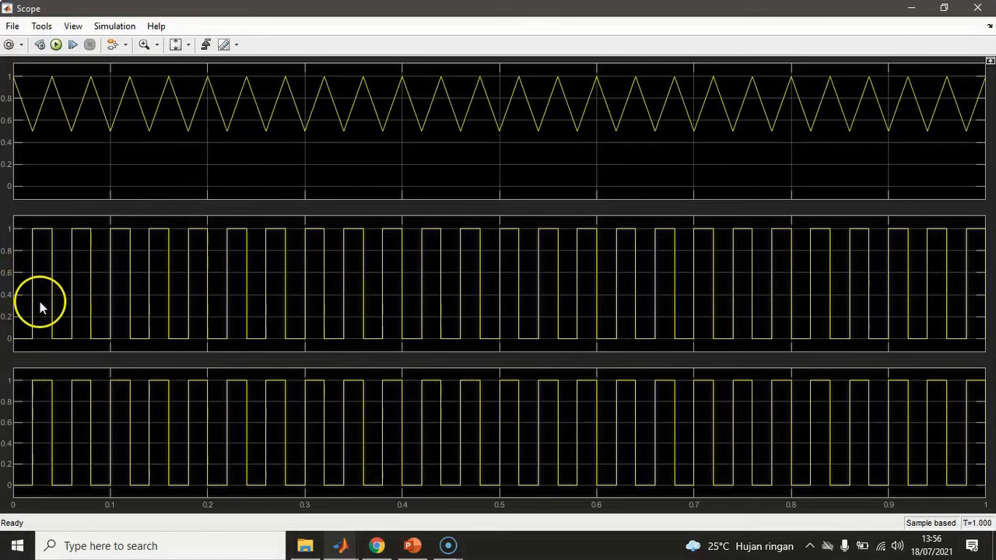
# Close the Scope window and add a Sine Wave block from the Simulink Sources library above the Scope block
pyautogui.click(977, 7)
pyautogui.click(139, 90)
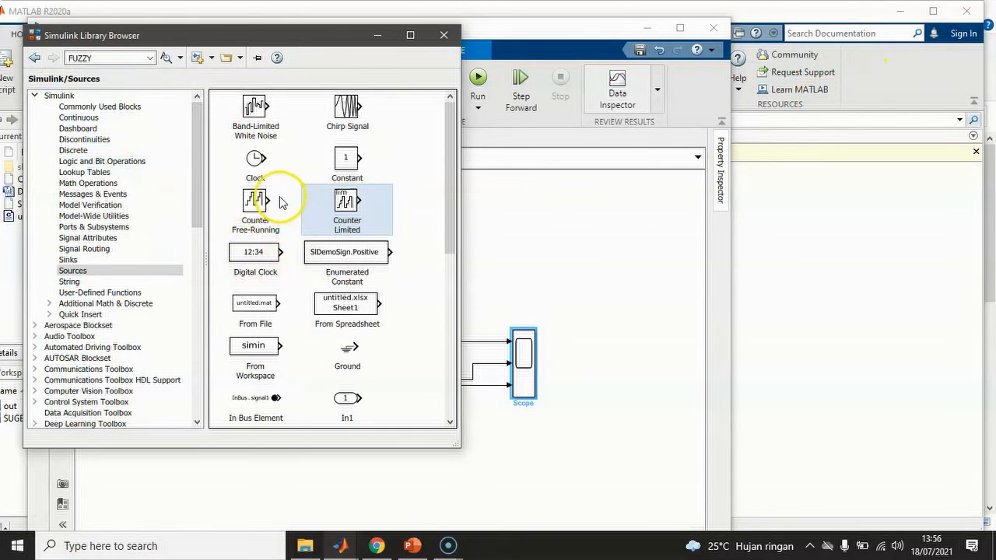
pyautogui.scroll(-5, 272, 202)
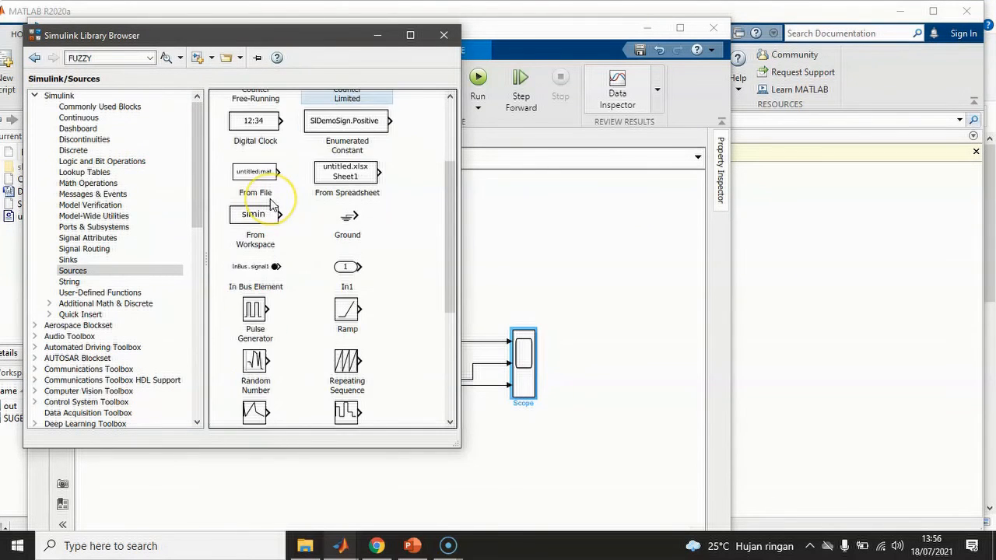
pyautogui.scroll(-3, 270, 204)
pyautogui.click(340, 297)
pyautogui.moveTo(344, 302); pyautogui.dragTo(503, 285)
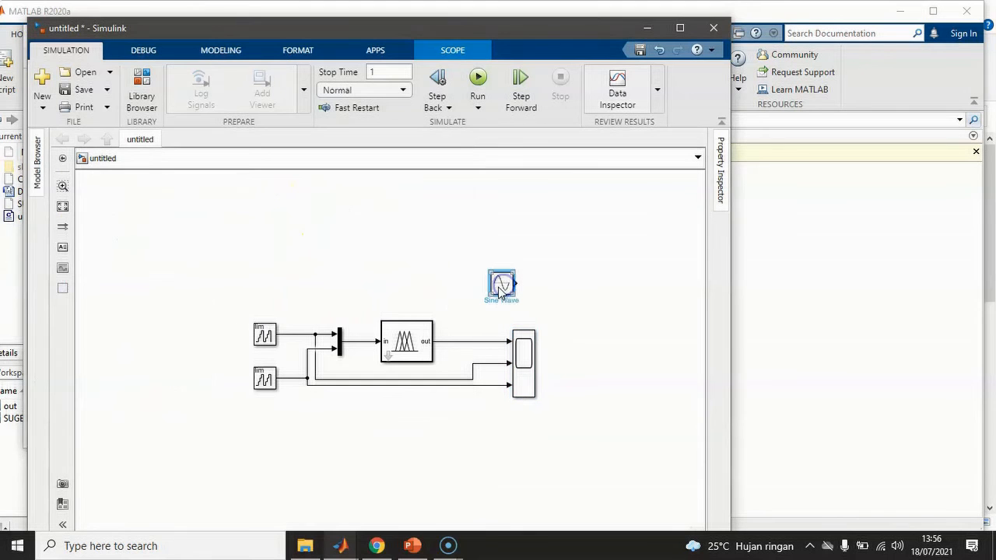
# Set the Sine Wave block's frequency to 50 rad/sec and apply the parameters
pyautogui.doubleClick(501, 287)
pyautogui.click(565, 378)
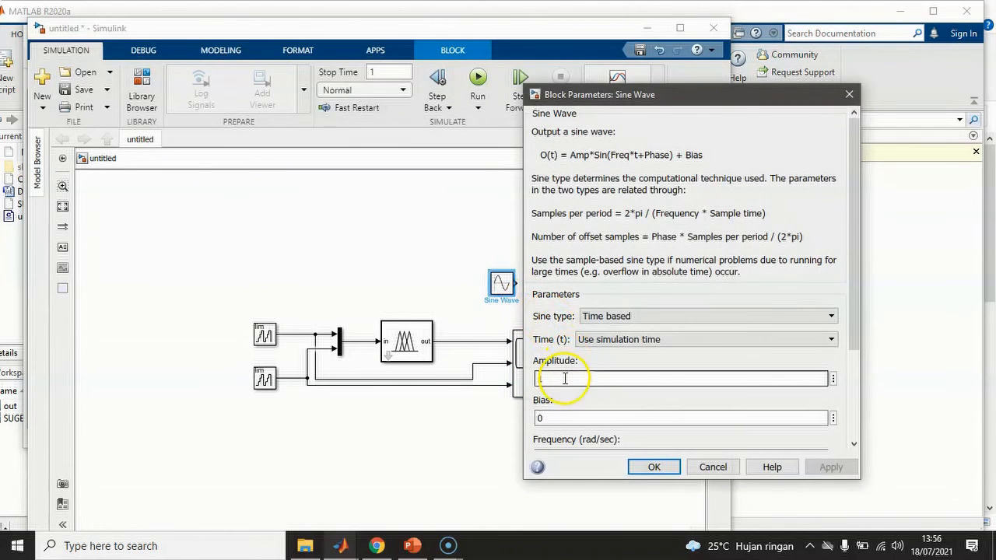
pyautogui.moveTo(619, 95); pyautogui.dragTo(369, 49)
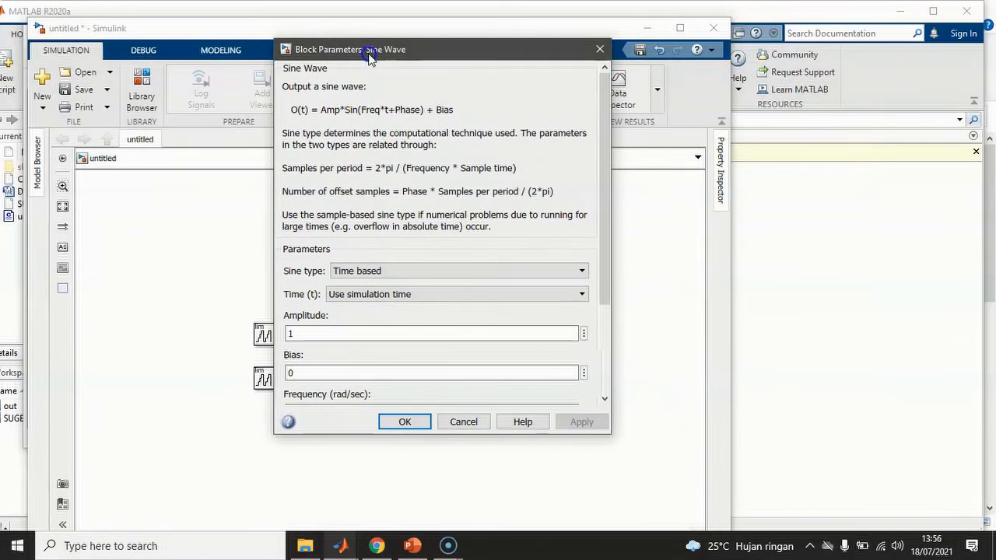
pyautogui.moveTo(610, 156); pyautogui.dragTo(610, 261)
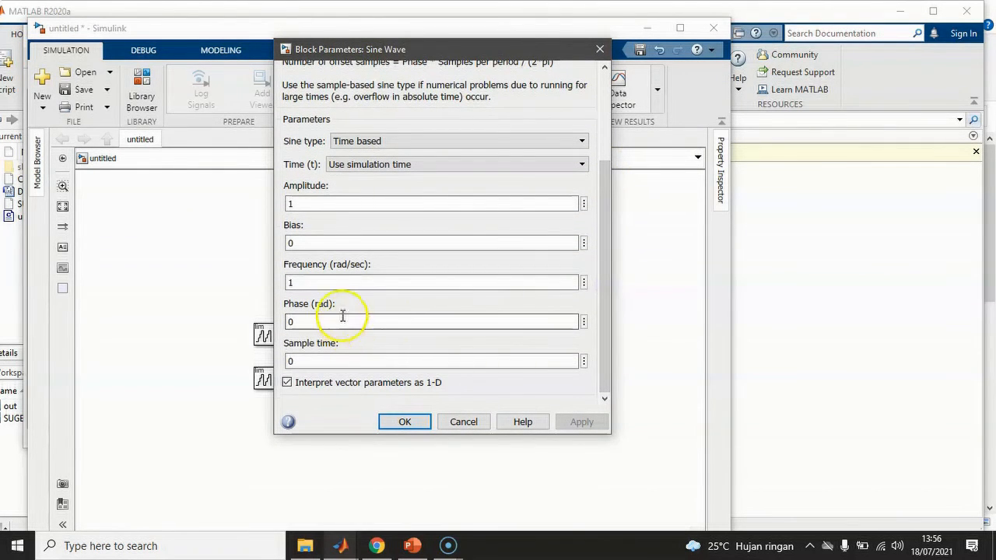
pyautogui.doubleClick(302, 282)
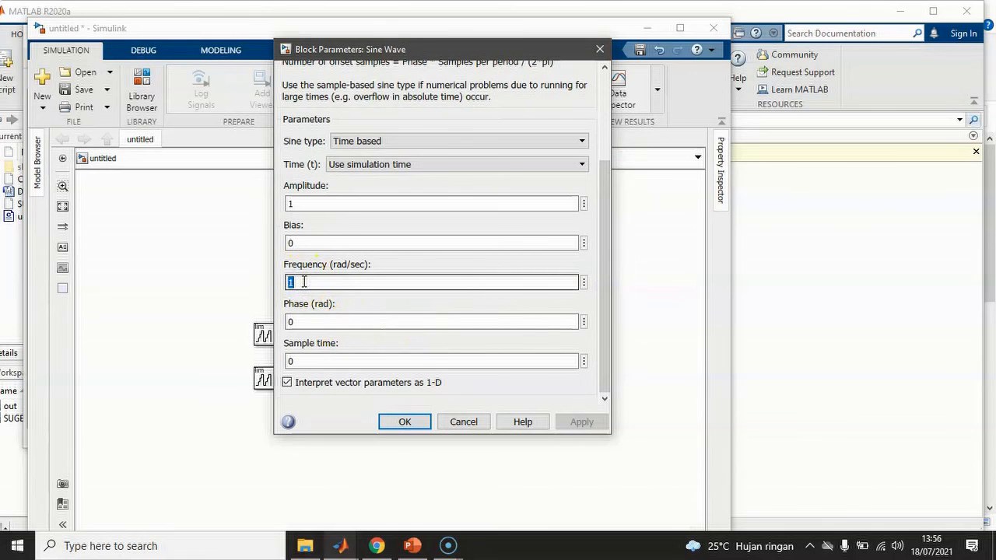
pyautogui.write('50')
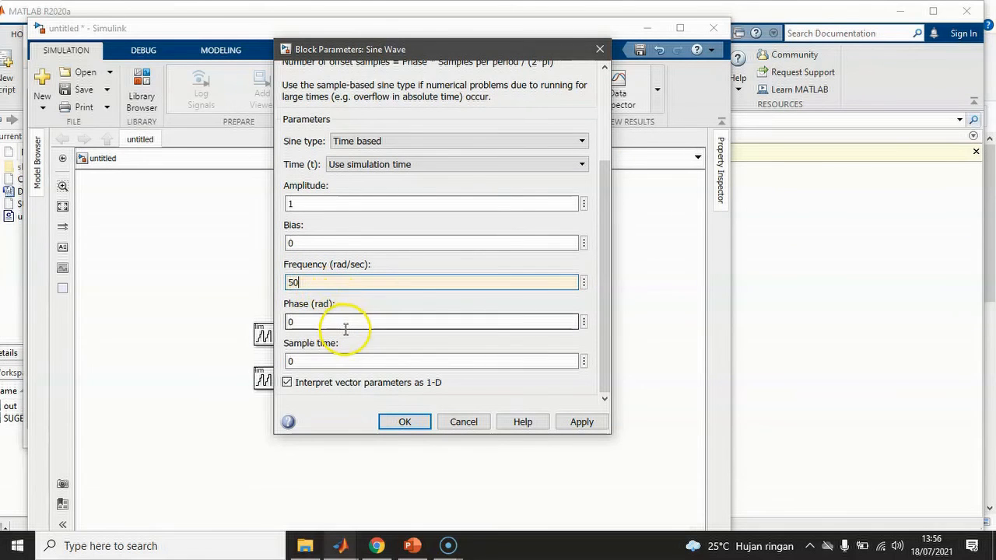
pyautogui.click(580, 426)
pyautogui.click(404, 422)
# Replace the lower Counter Limited block with the Sine Wave block, connected to the same signal line
pyautogui.click(265, 378)
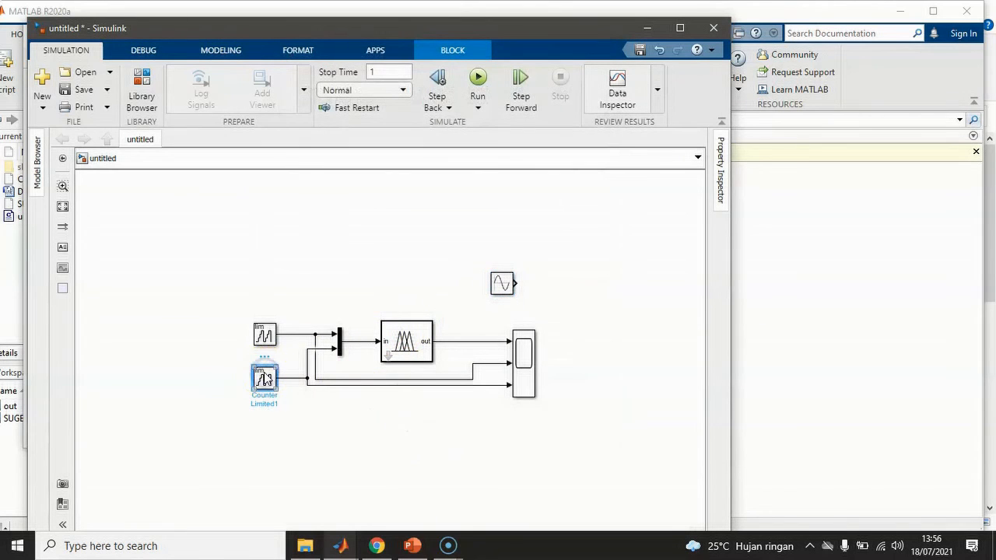
pyautogui.press('Delete')
pyautogui.moveTo(508, 283); pyautogui.dragTo(271, 379)
pyautogui.click(272, 380)
# Search the block library for "convert" and add a Data Type Conversion block to the model's empty area
pyautogui.click(137, 84)
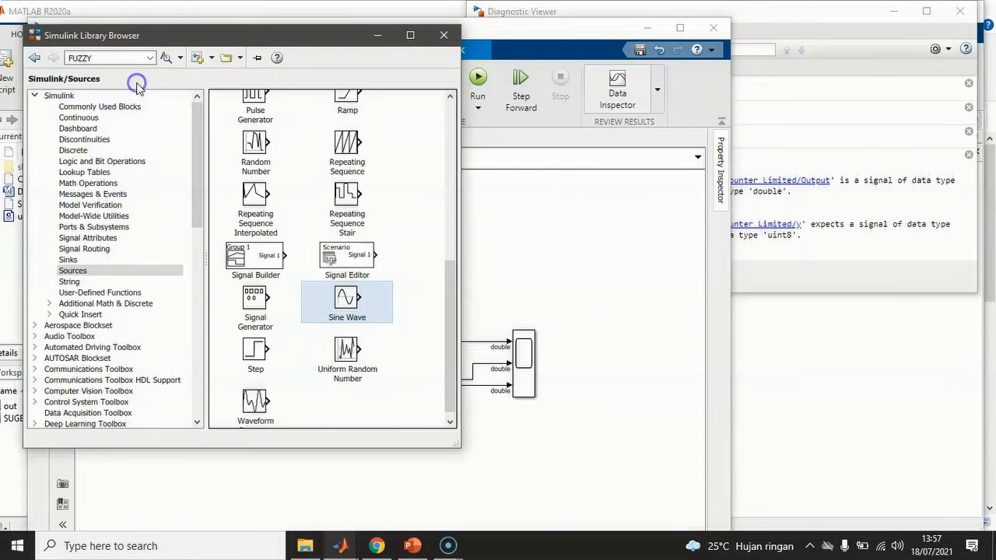
pyautogui.doubleClick(105, 59)
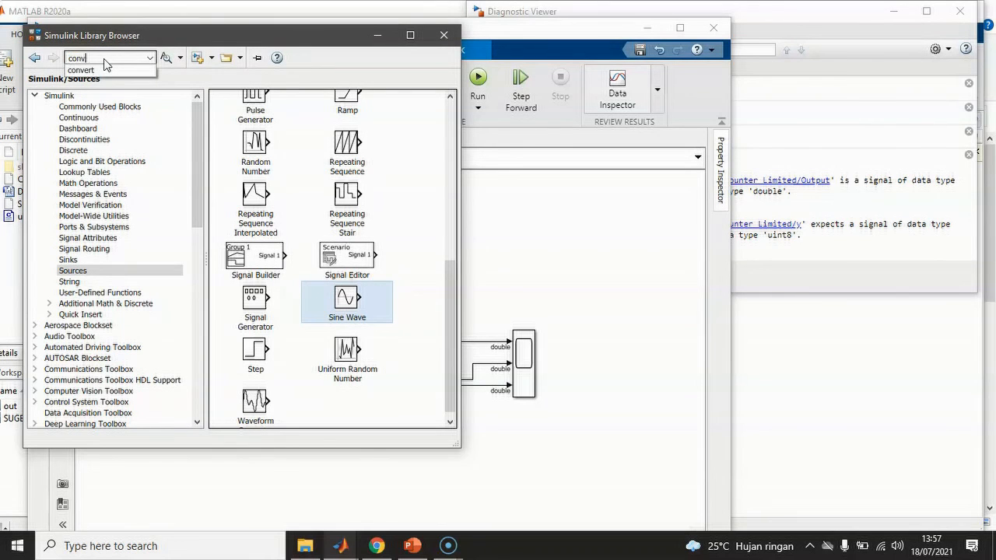
pyautogui.press('Return')
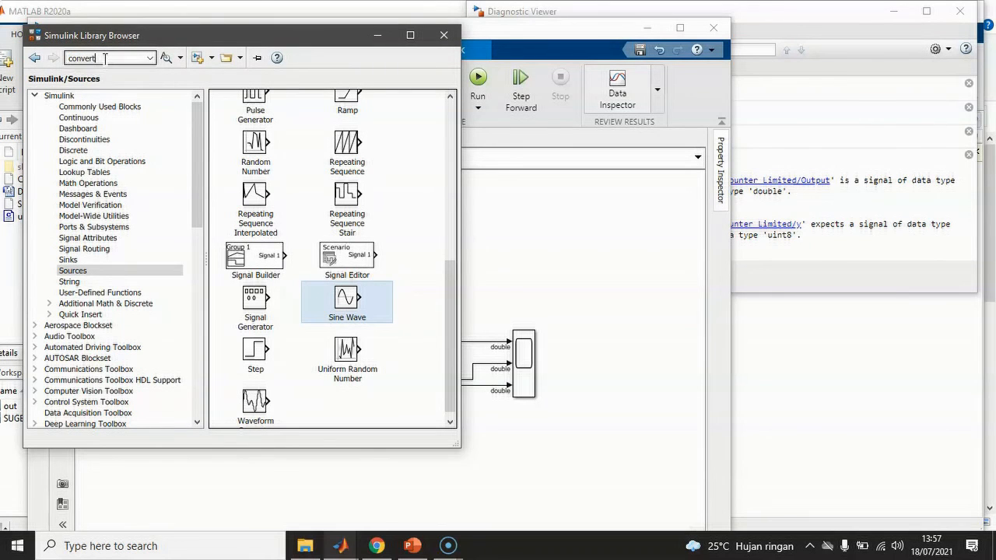
pyautogui.click(165, 57)
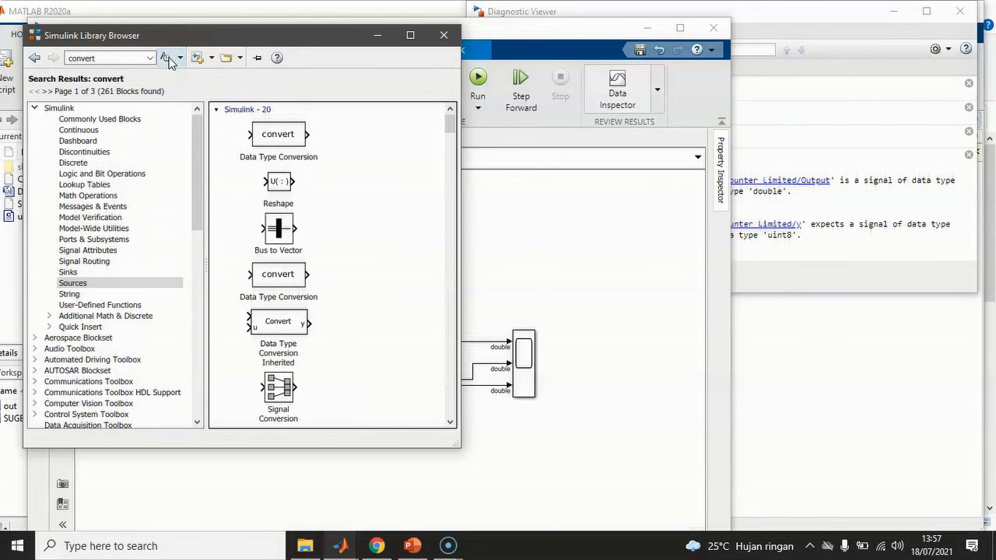
pyautogui.moveTo(278, 134); pyautogui.dragTo(507, 245)
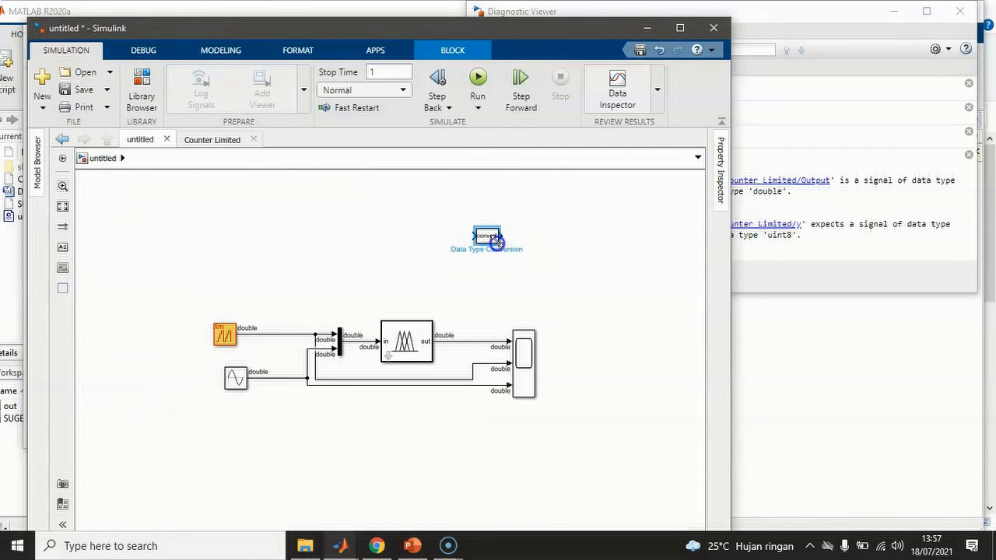
# Insert the Data Type Conversion block after the upper counter and a copy of it after the Sine Wave block, making room on that line
pyautogui.moveTo(487, 237); pyautogui.dragTo(281, 336)
pyautogui.moveTo(237, 378); pyautogui.dragTo(207, 380)
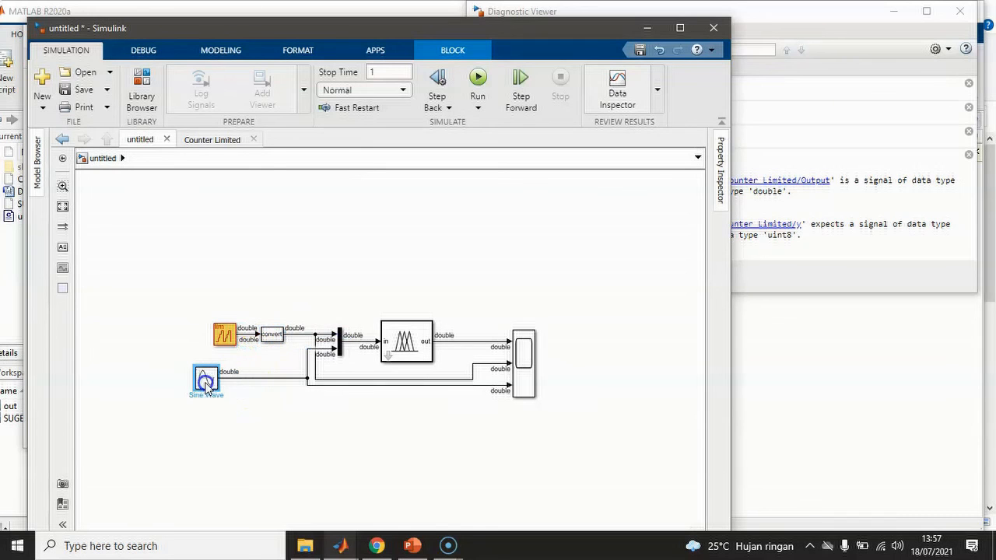
pyautogui.moveTo(272, 335); pyautogui.dragTo(273, 389)
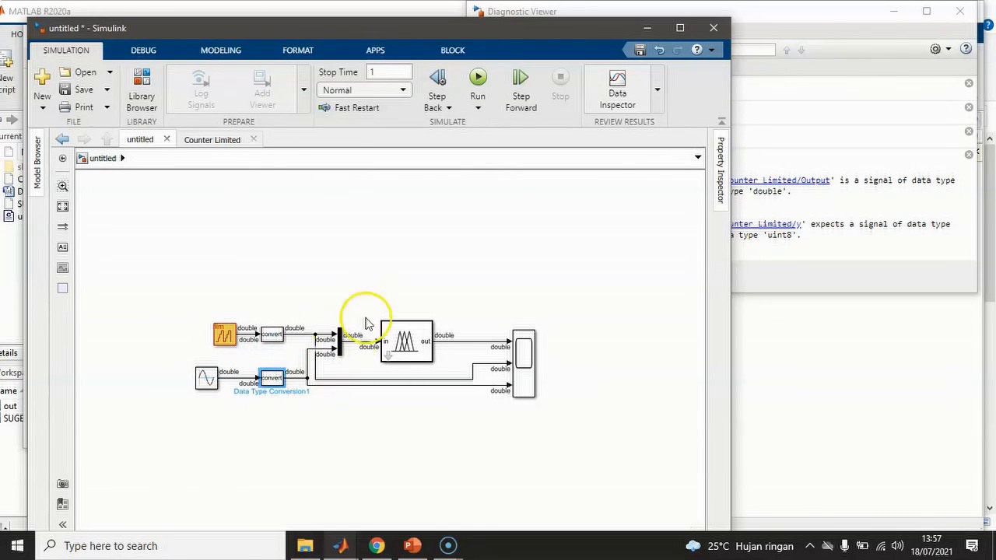
# Run the simulation with the conversion blocks in place and open the Scope
pyautogui.click(484, 78)
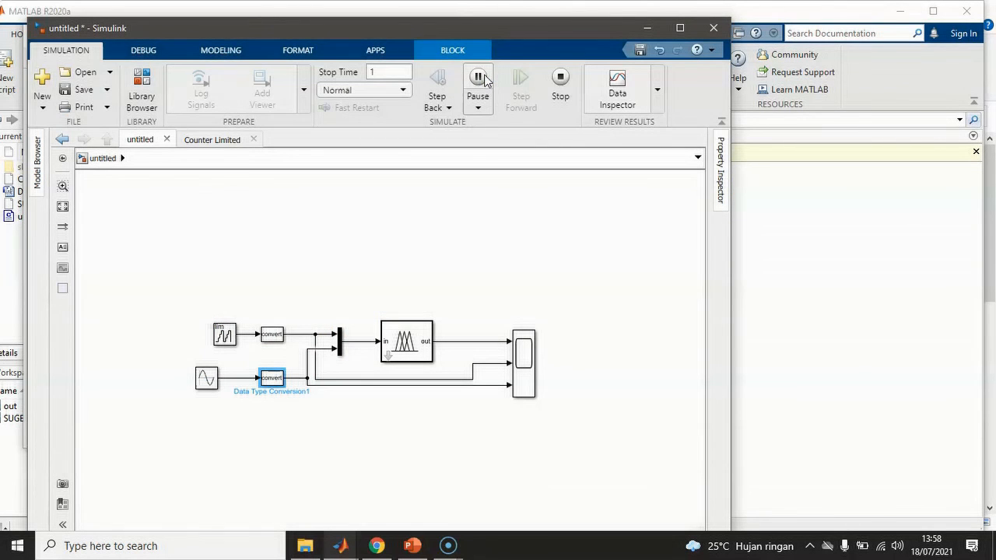
pyautogui.doubleClick(529, 343)
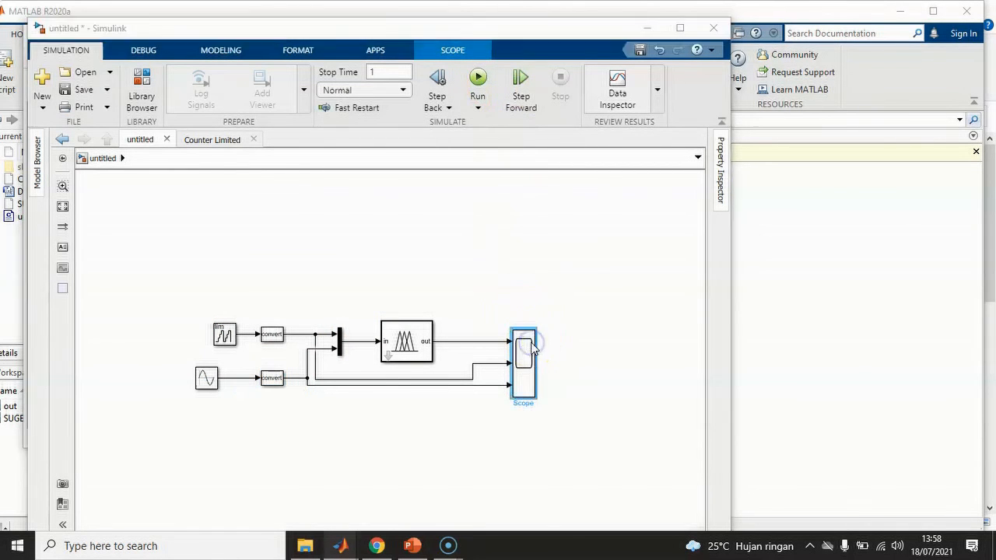